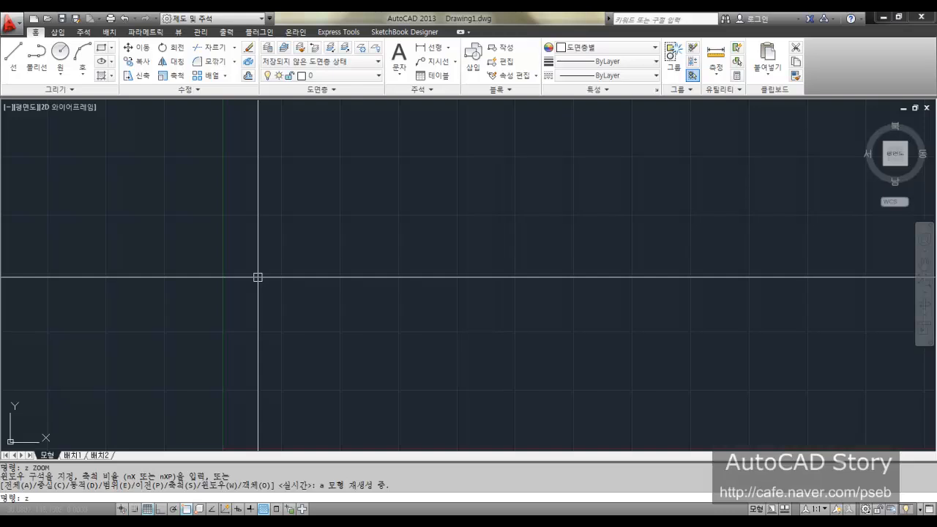
# Step: Zoom the view to the whole drawing with the All option
pyautogui.press('Return')
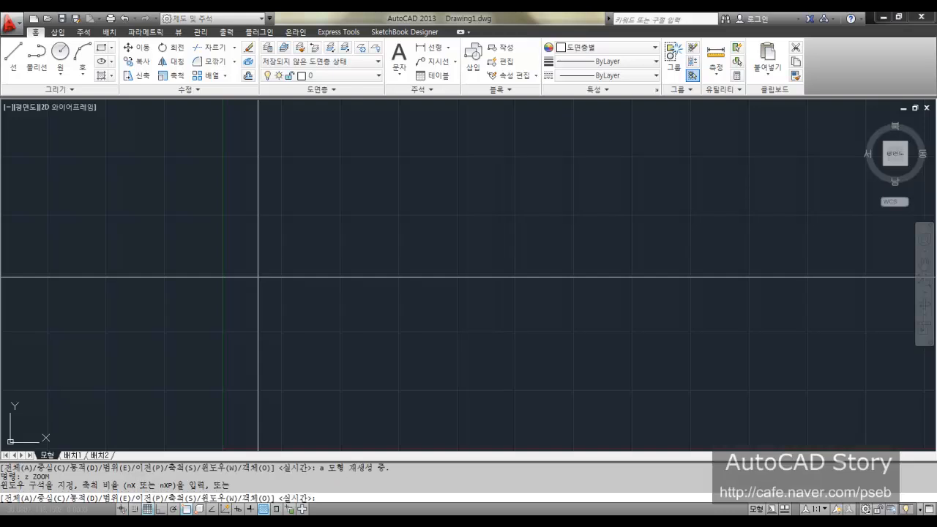
pyautogui.press('Return')
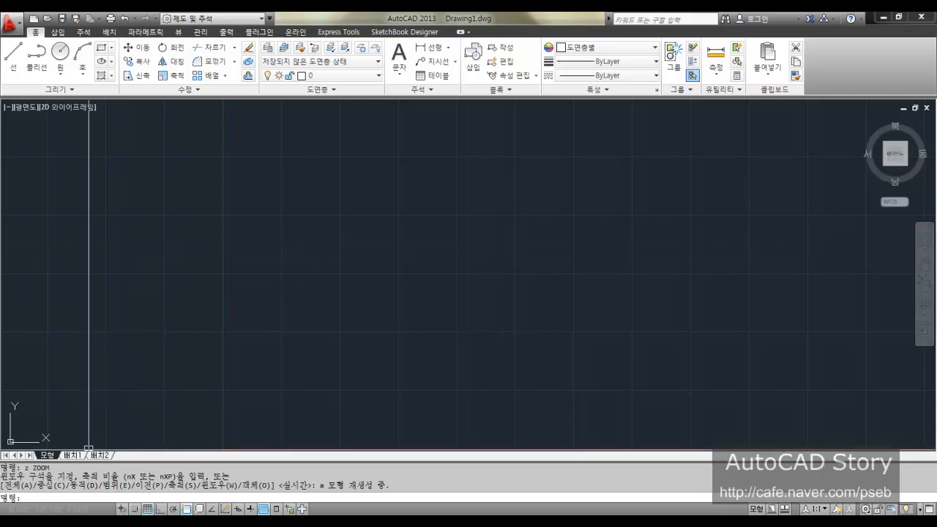
# Step: Switch to Notepad, complete the third line of the command list as "AreA : 면적 계산", and return to the AutoCAD drawing
pyautogui.hotkey('alt', 'Tab')
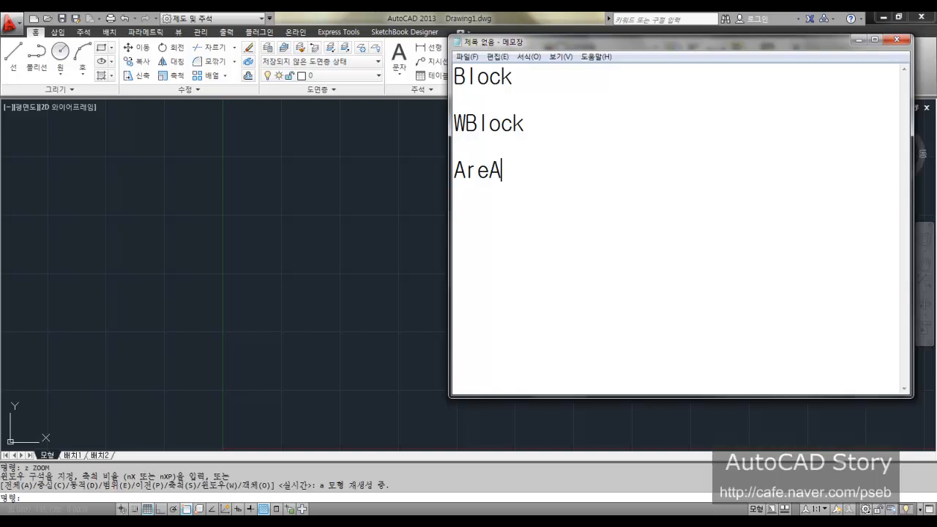
pyautogui.write('면')
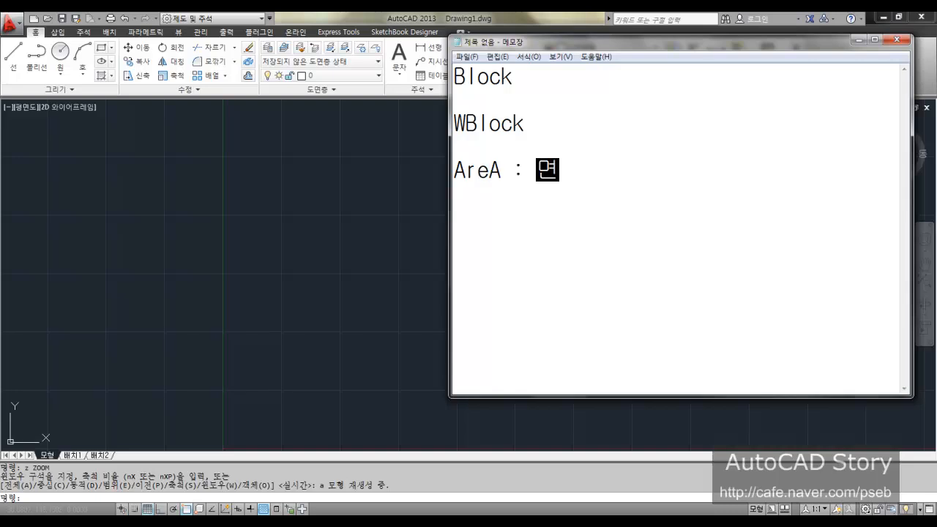
pyautogui.write('적 ㄱ')
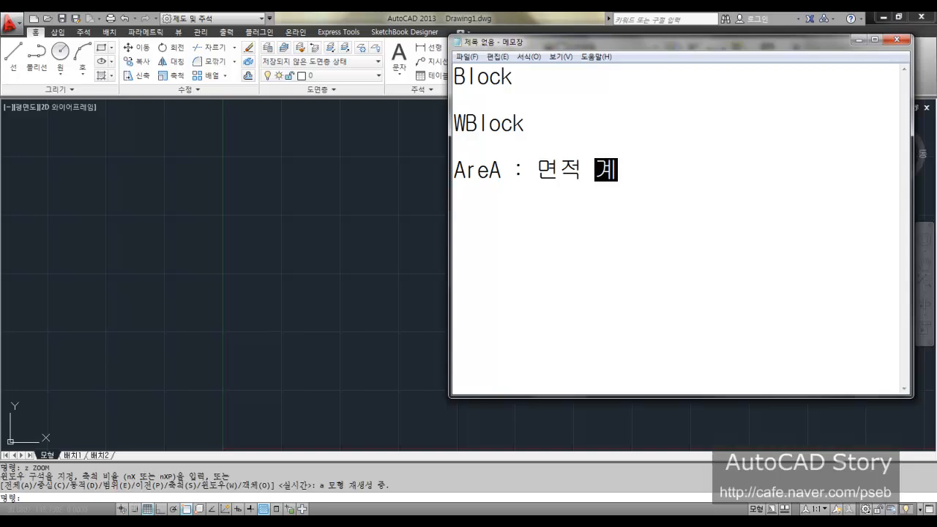
pyautogui.write('산')
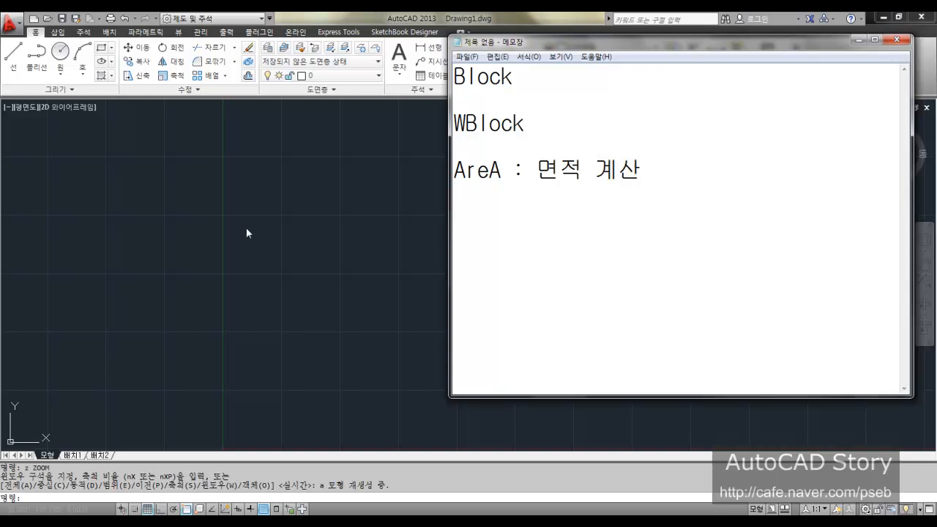
pyautogui.click(294, 213)
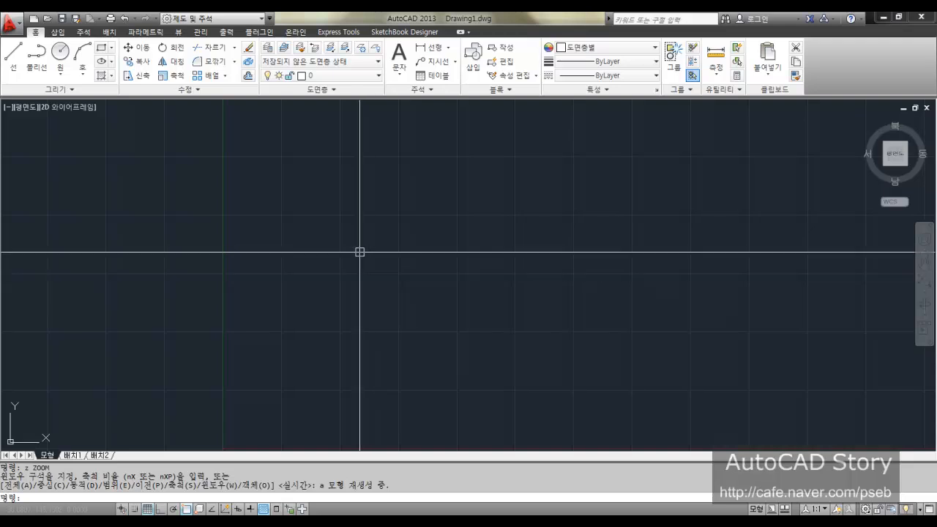
# Step: Draw a long, irregular closed triangle from three line segments, with its sharp tip pointing left
pyautogui.write('l')
pyautogui.press('Return')
pyautogui.click(372, 253)
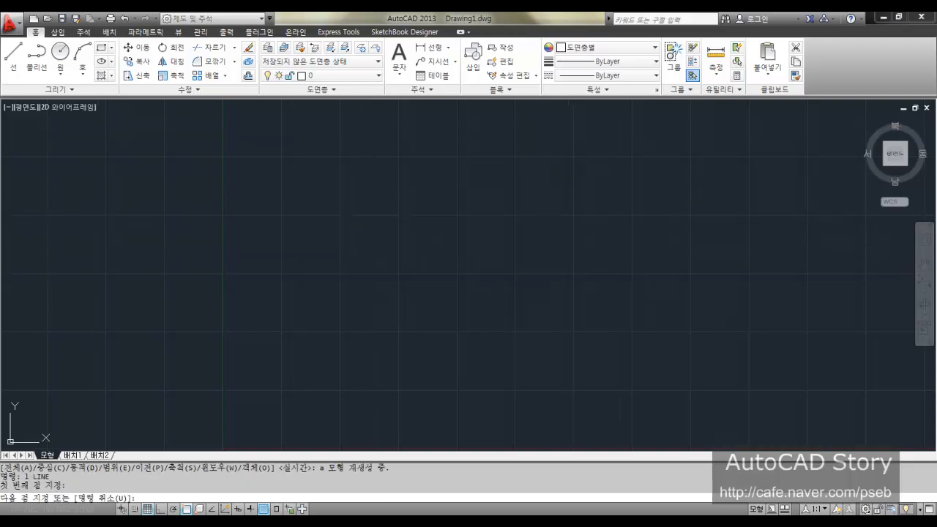
pyautogui.click(566, 144)
pyautogui.click(636, 363)
pyautogui.write('c')
pyautogui.press('Return')
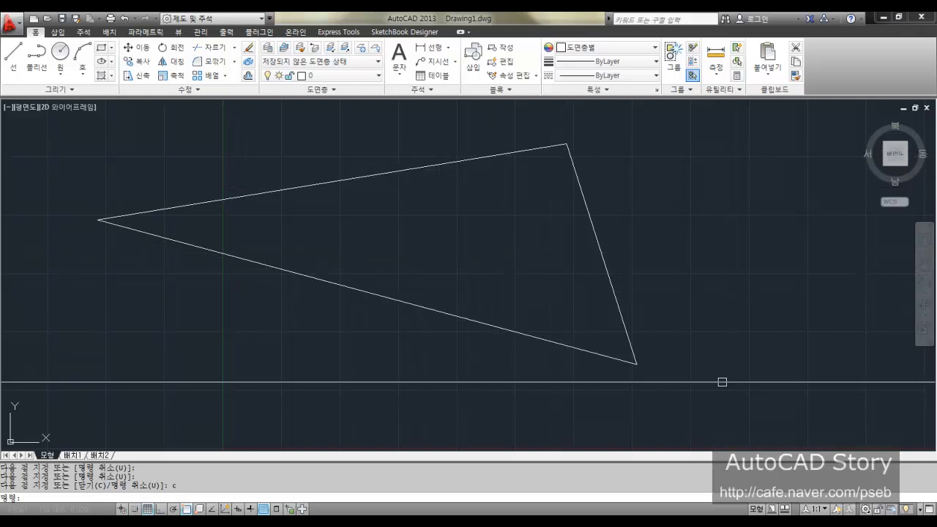
# Step: Draw a wide rectangle in the free space just to the right of the triangle
pyautogui.write('rec')
pyautogui.scroll(-2, 657, 274)
pyautogui.moveTo(657, 272); pyautogui.dragTo(363, 261, button='middle')
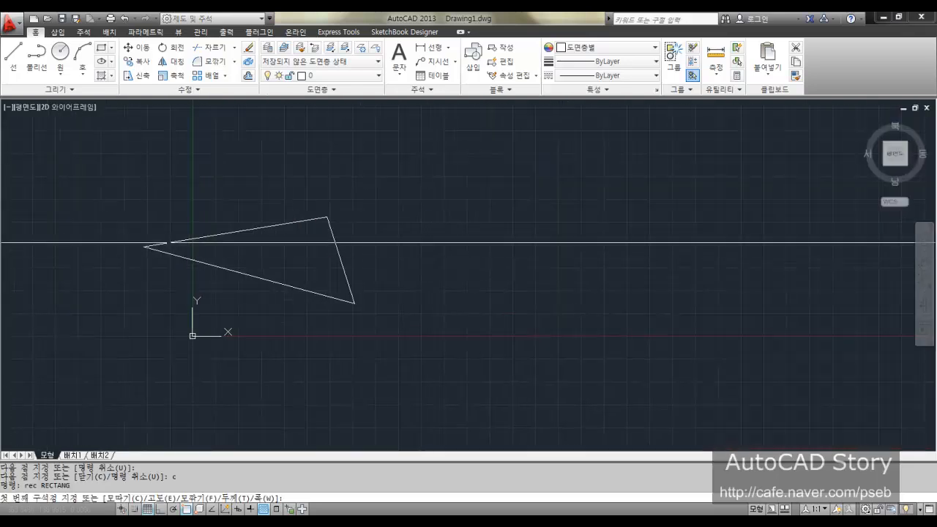
pyautogui.press('Return')
pyautogui.click(367, 203)
pyautogui.click(542, 316)
# Step: Draw a circle to the right of the rectangle, about as tall as the rectangle
pyautogui.write('c')
pyautogui.press('Return')
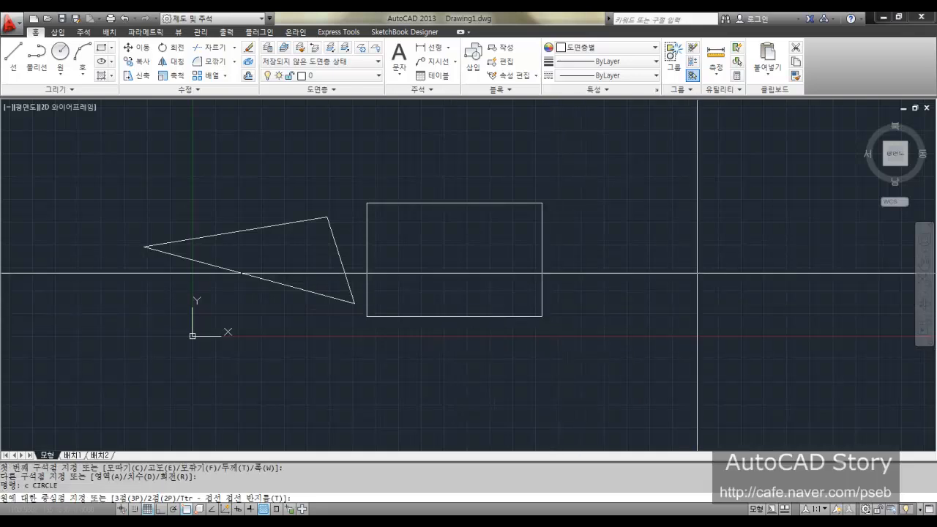
pyautogui.click(660, 265)
pyautogui.click(659, 325)
# Step: Measure the triangle's area and perimeter with AREA by picking its three corners, and highlight the result for reading
pyautogui.scroll(2, 356, 309)
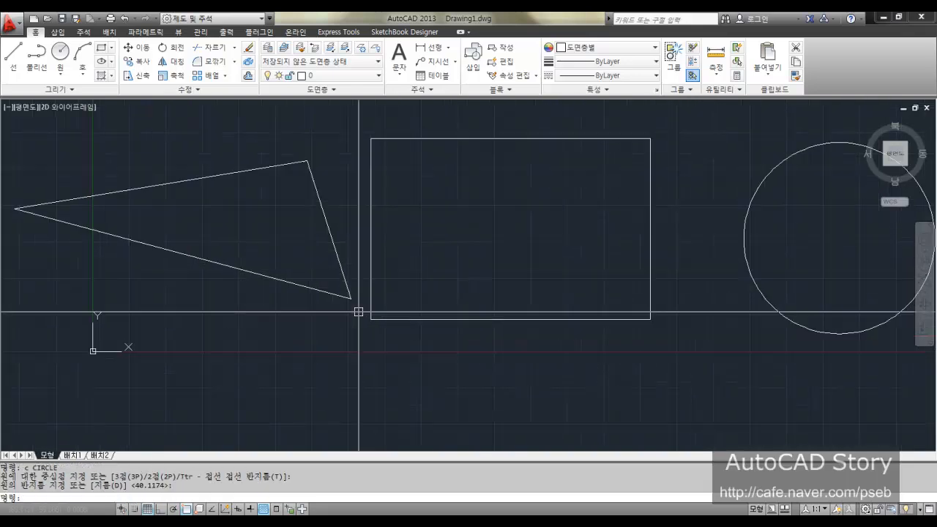
pyautogui.moveTo(356, 309); pyautogui.dragTo(533, 337, button='middle')
pyautogui.scroll(2, 401, 315)
pyautogui.moveTo(402, 306); pyautogui.dragTo(462, 318, button='middle')
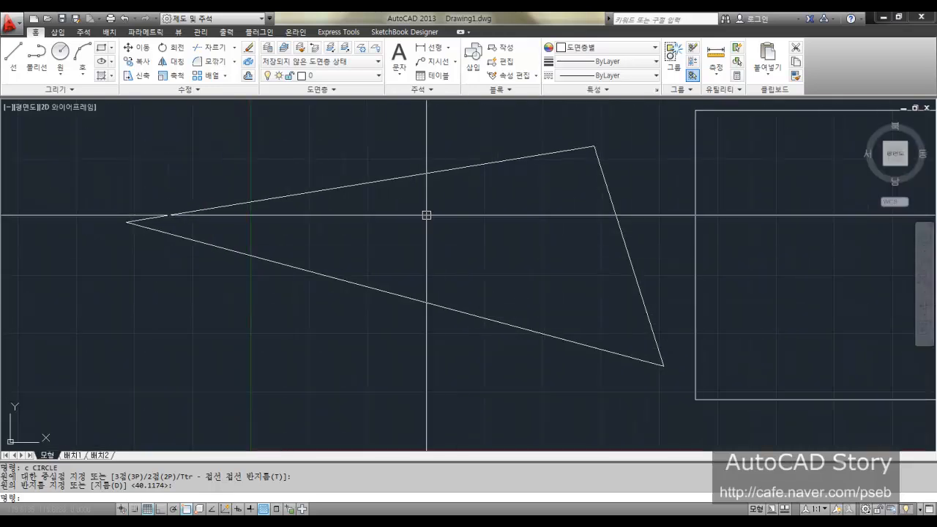
pyautogui.press('Return')
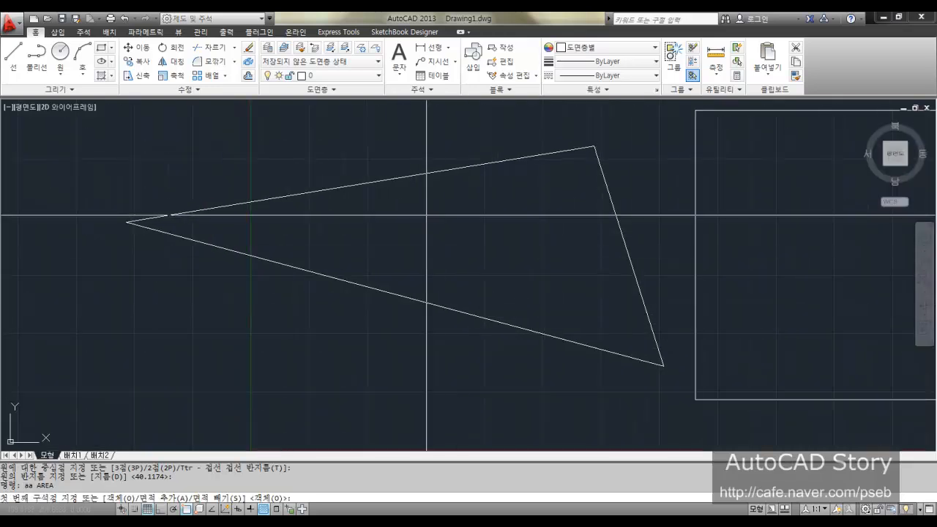
pyautogui.click(126, 222)
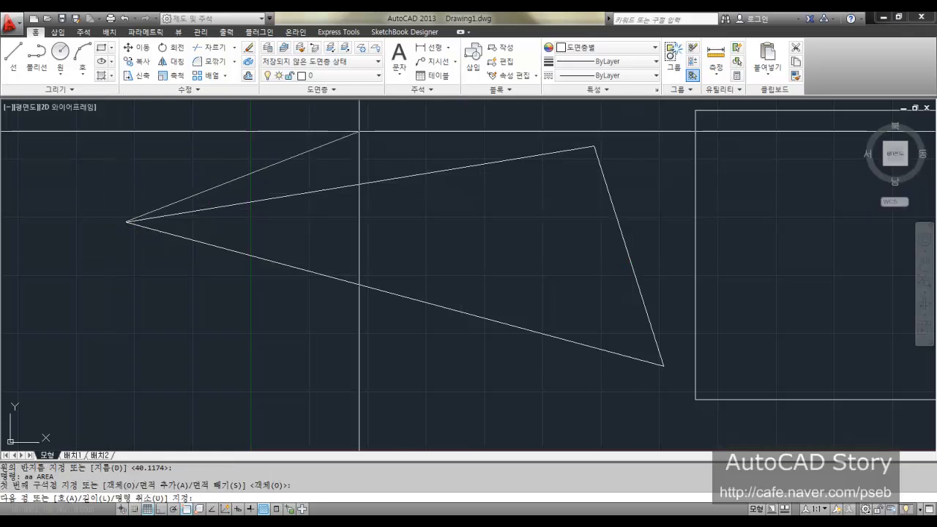
pyautogui.click(594, 147)
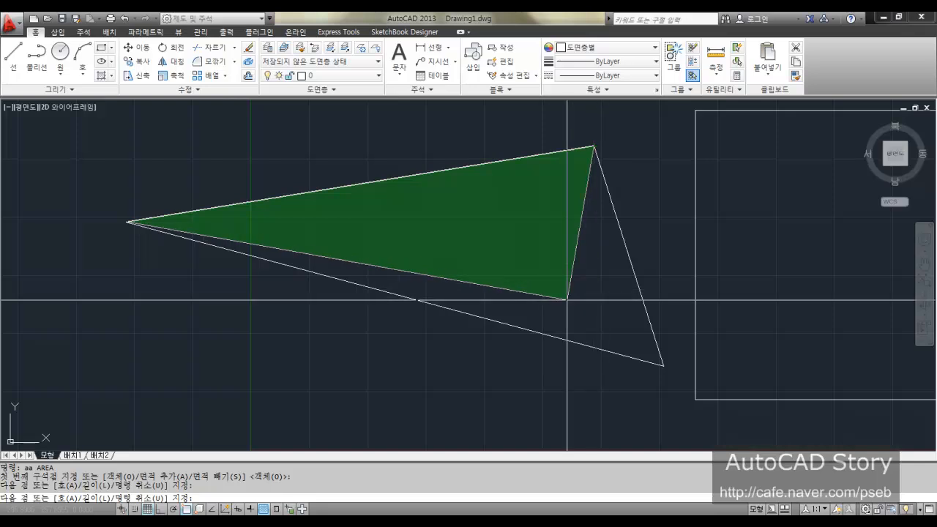
pyautogui.click(663, 364)
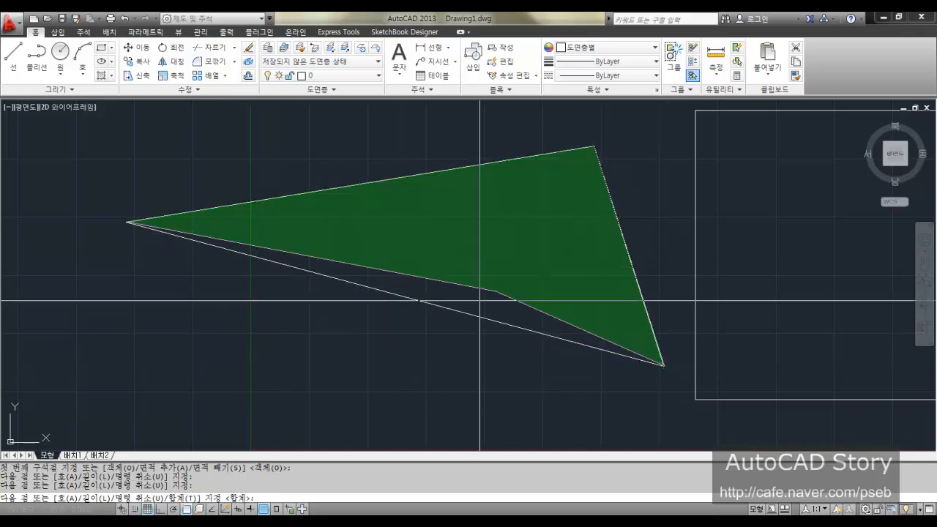
pyautogui.press('Return')
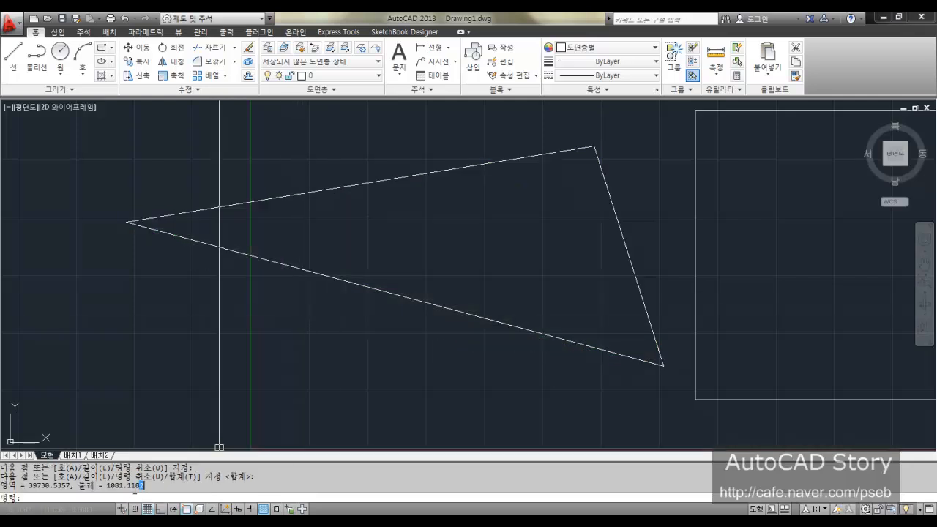
pyautogui.moveTo(134, 489); pyautogui.dragTo(20, 489)
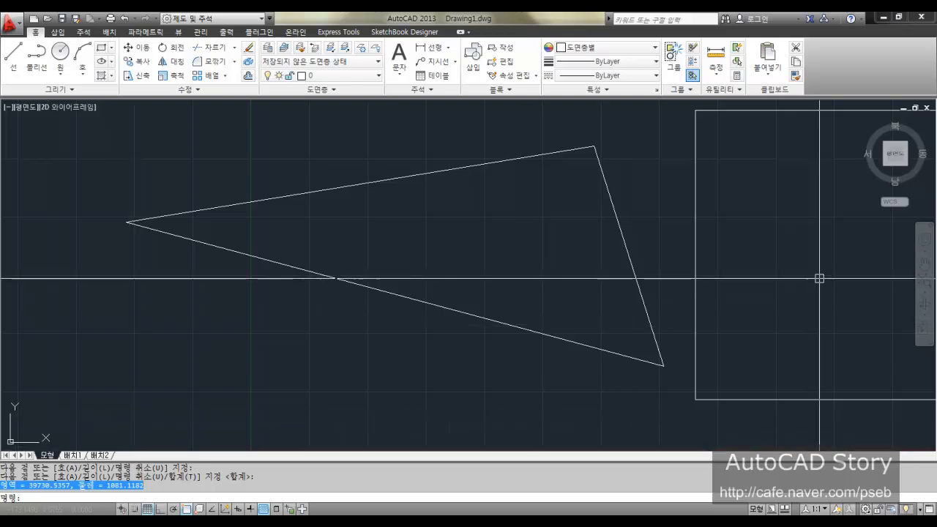
# Step: Measure the rectangle's area and perimeter with AREA by picking its four corners, and highlight the result
pyautogui.moveTo(818, 276); pyautogui.dragTo(330, 278, button='middle')
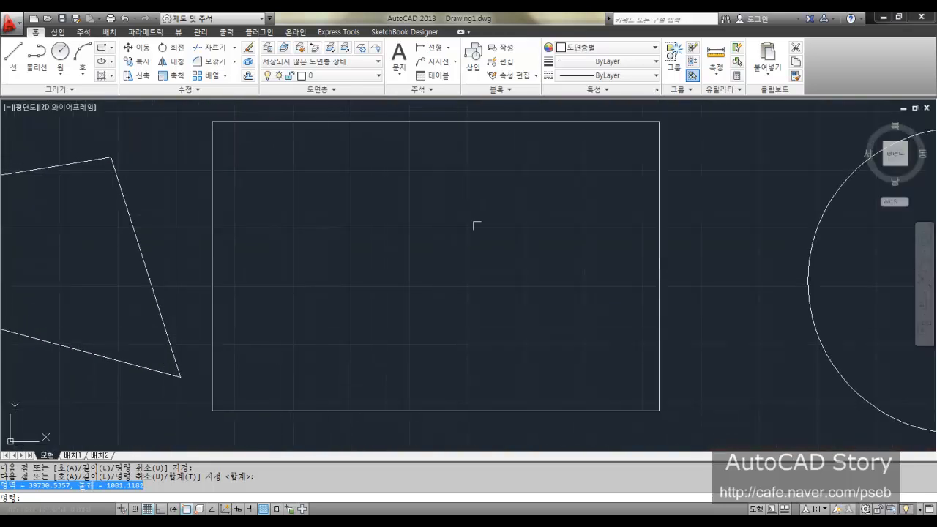
pyautogui.write('aa')
pyautogui.press('Return')
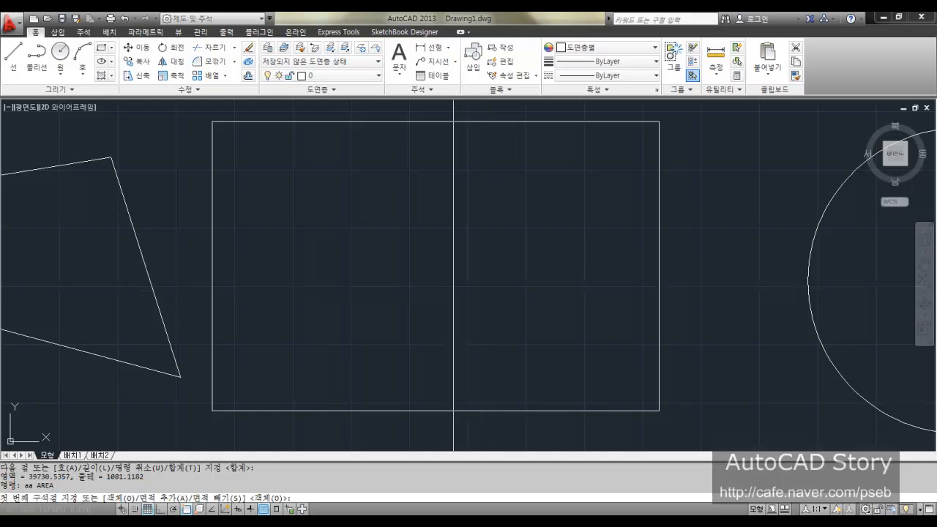
pyautogui.click(212, 122)
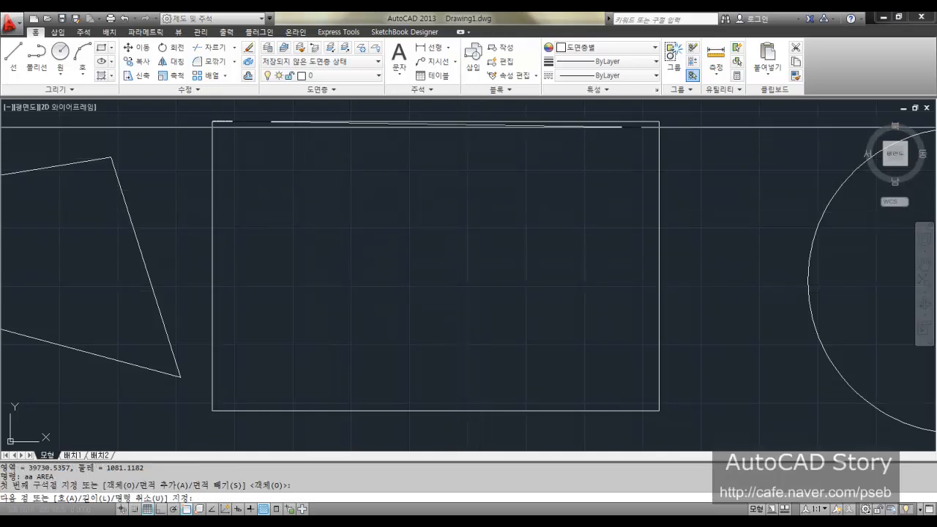
pyautogui.click(658, 121)
pyautogui.click(655, 407)
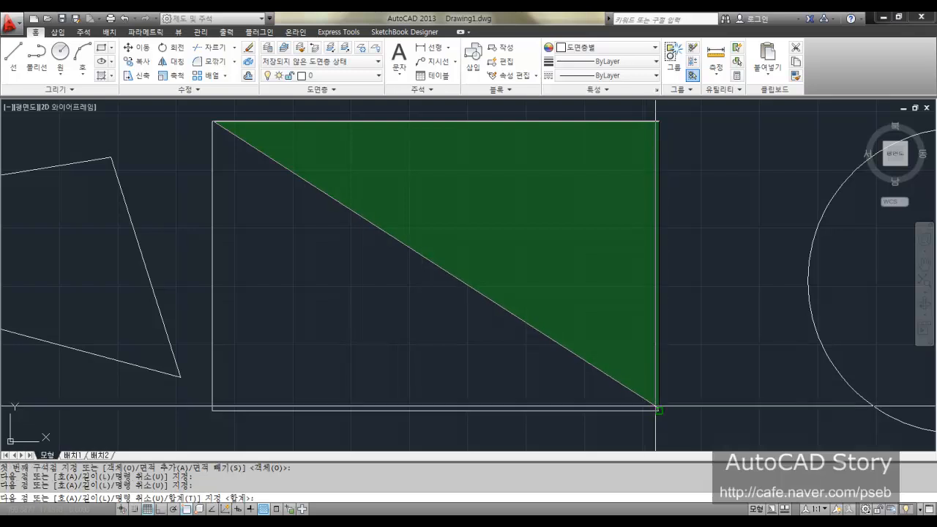
pyautogui.click(212, 409)
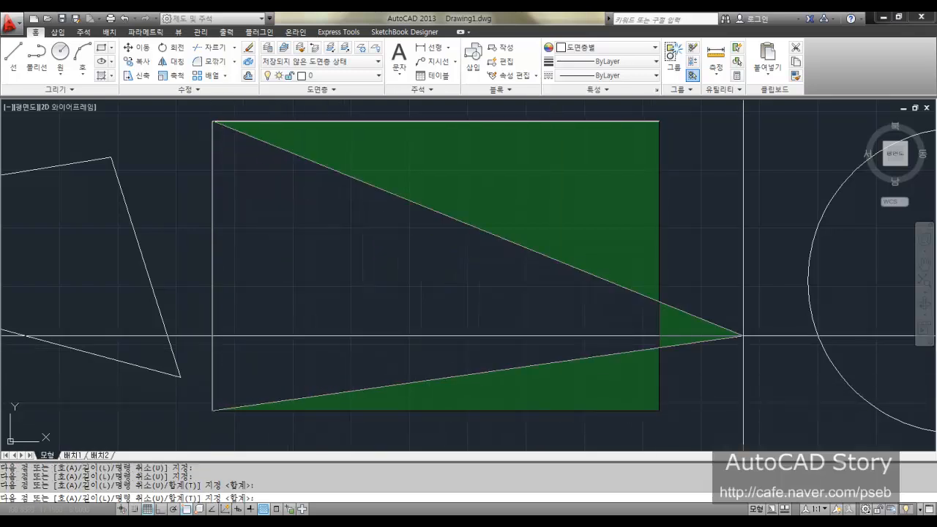
pyautogui.press('Return')
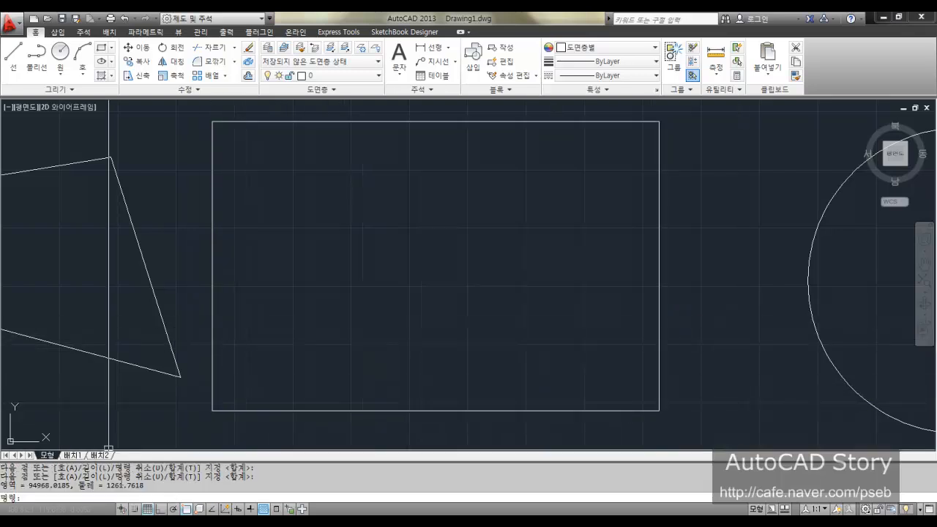
pyautogui.moveTo(150, 486); pyautogui.dragTo(79, 485)
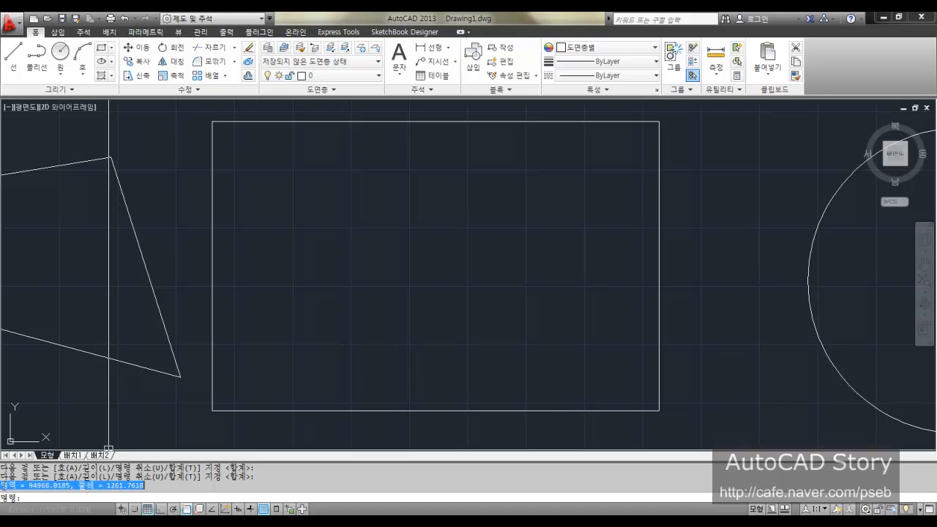
# Step: Draw a closed irregular ten-sided outline with the Line command in the space above the triangle and rectangle
pyautogui.scroll(-4, 512, 268)
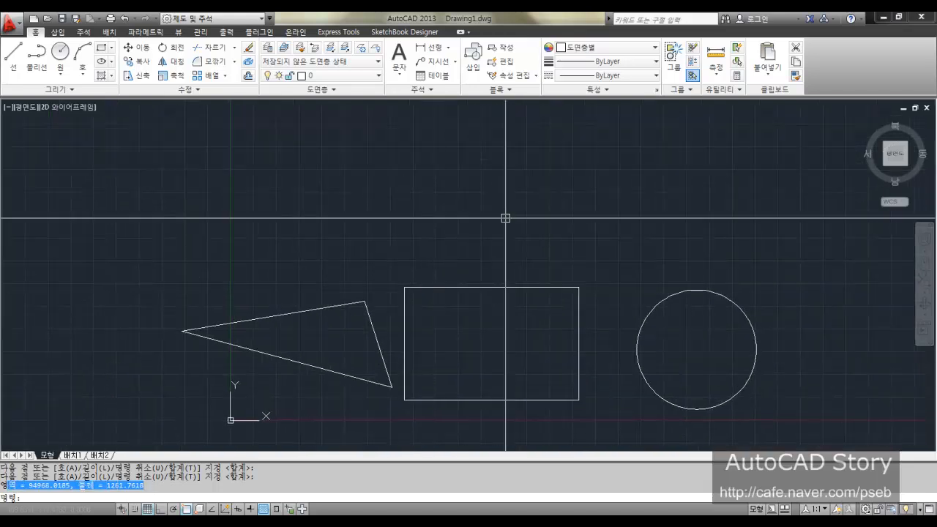
pyautogui.press('Escape')
pyautogui.press('Escape')
pyautogui.write('l')
pyautogui.press('Return')
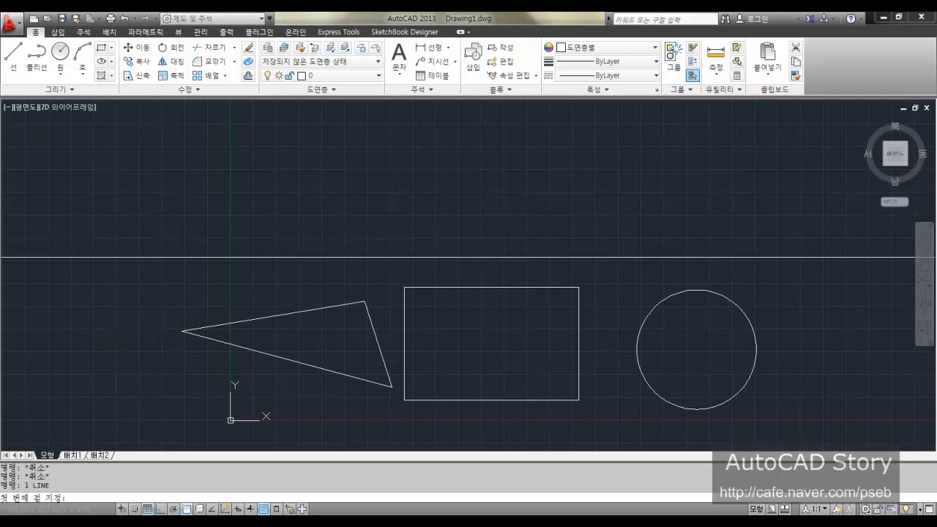
pyautogui.click(322, 257)
pyautogui.click(325, 159)
pyautogui.click(264, 149)
pyautogui.click(268, 110)
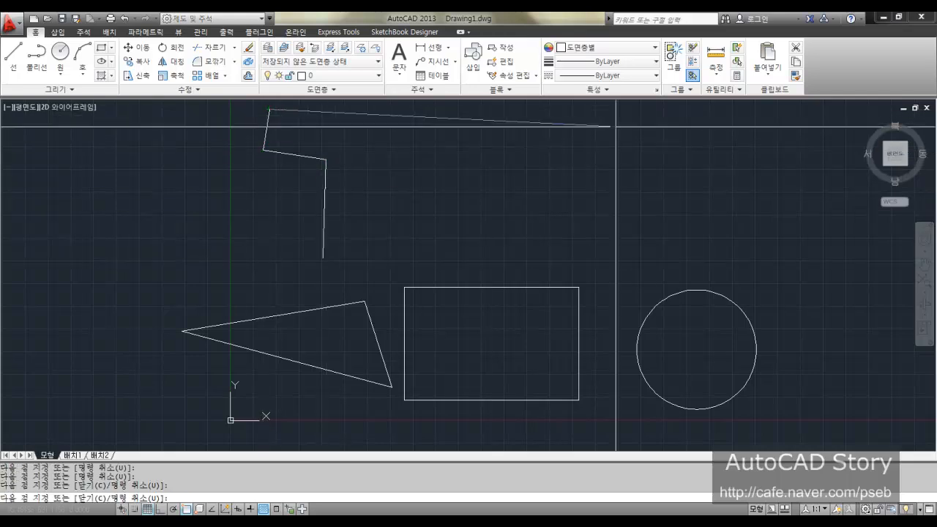
pyautogui.click(614, 126)
pyautogui.click(583, 193)
pyautogui.click(519, 184)
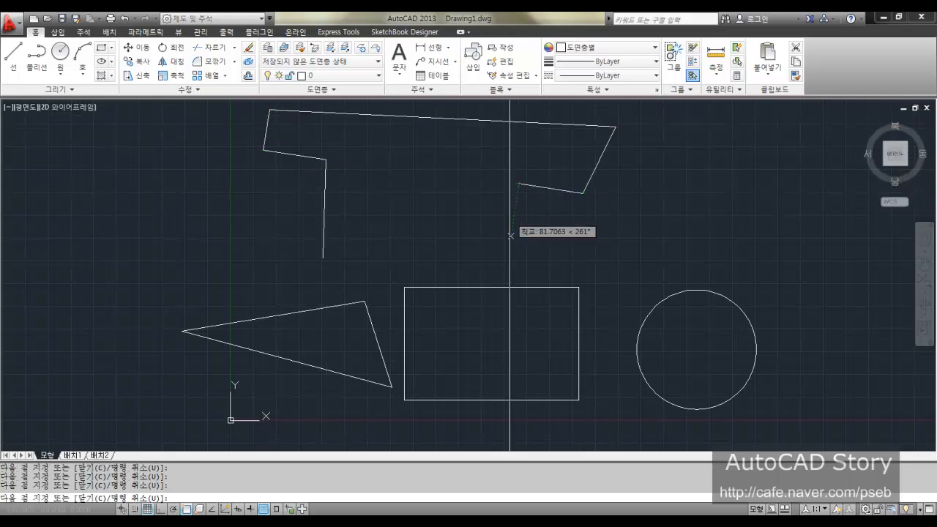
pyautogui.click(418, 244)
pyautogui.click(393, 211)
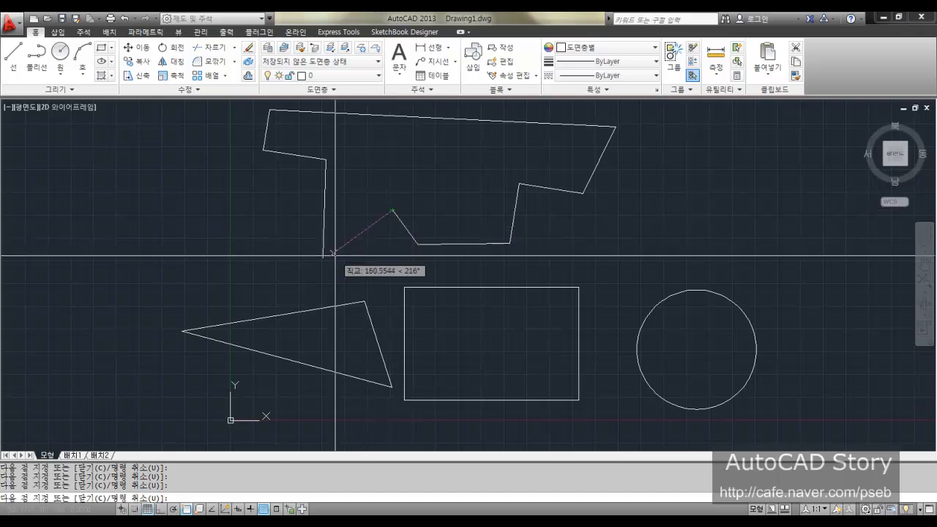
pyautogui.write('c')
pyautogui.press('Return')
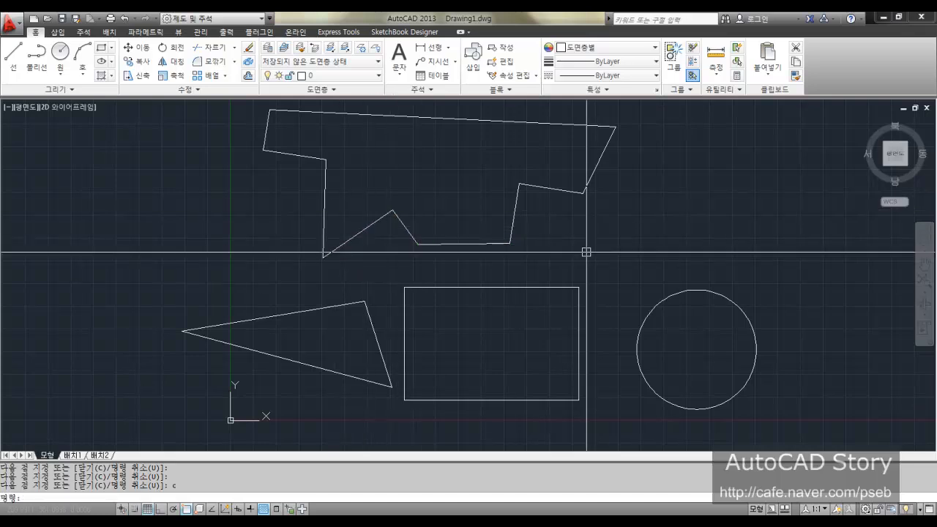
# Step: Measure the irregular outline's area and perimeter with AREA by picking its ten corners in order, and highlight the result
pyautogui.write('aa')
pyautogui.press('Return')
pyautogui.scroll(4, 414, 266)
pyautogui.scroll(-5, 408, 309)
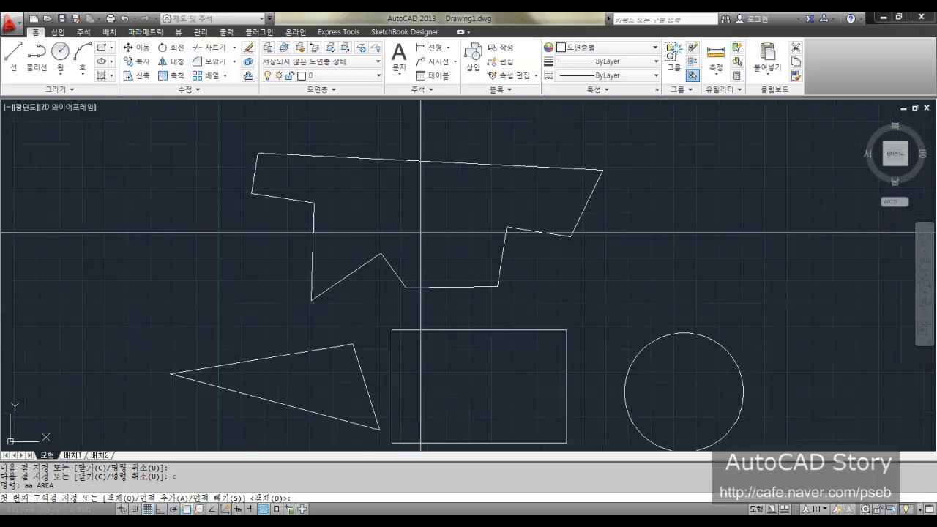
pyautogui.scroll(3, 387, 156)
pyautogui.click(246, 385)
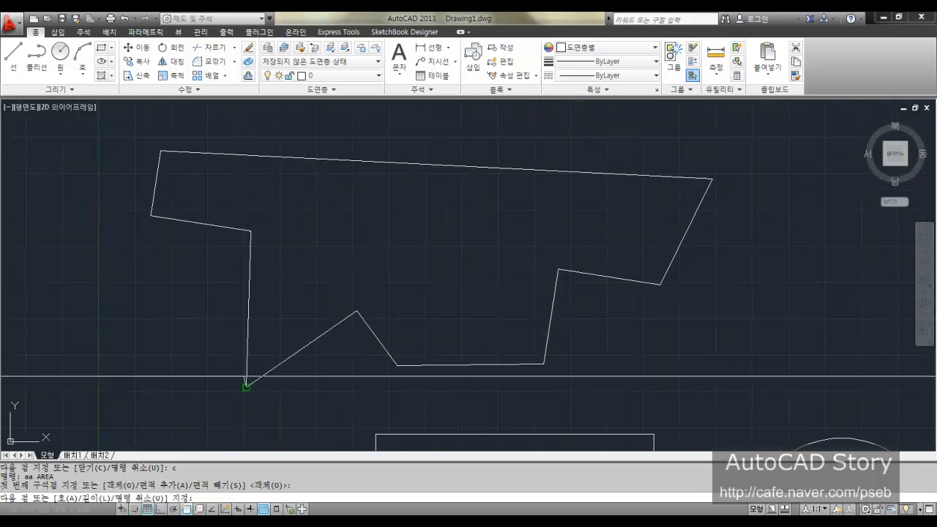
pyautogui.click(251, 231)
pyautogui.click(150, 215)
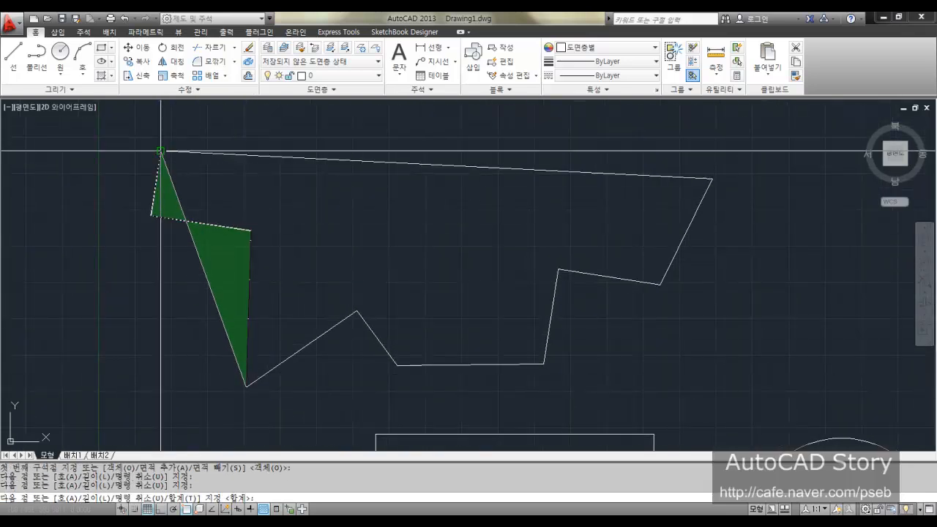
pyautogui.click(162, 148)
pyautogui.click(709, 181)
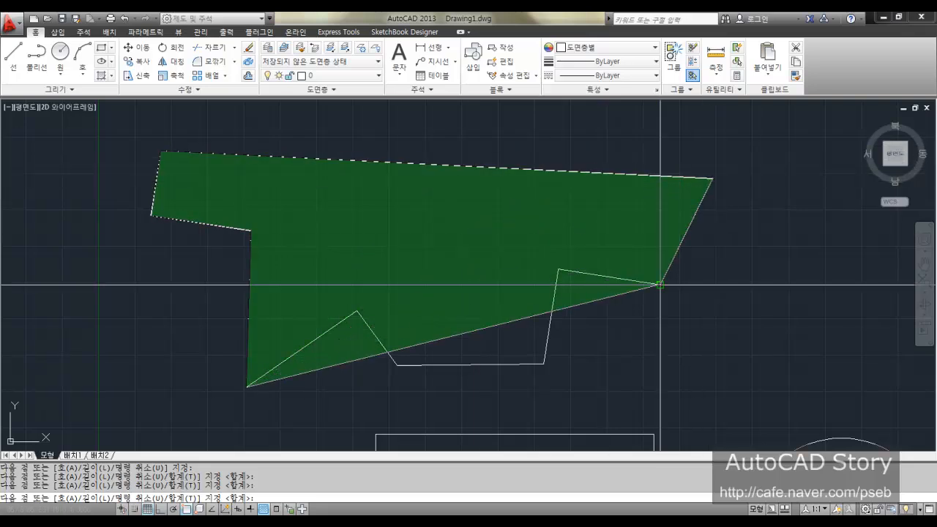
pyautogui.click(660, 282)
pyautogui.click(559, 270)
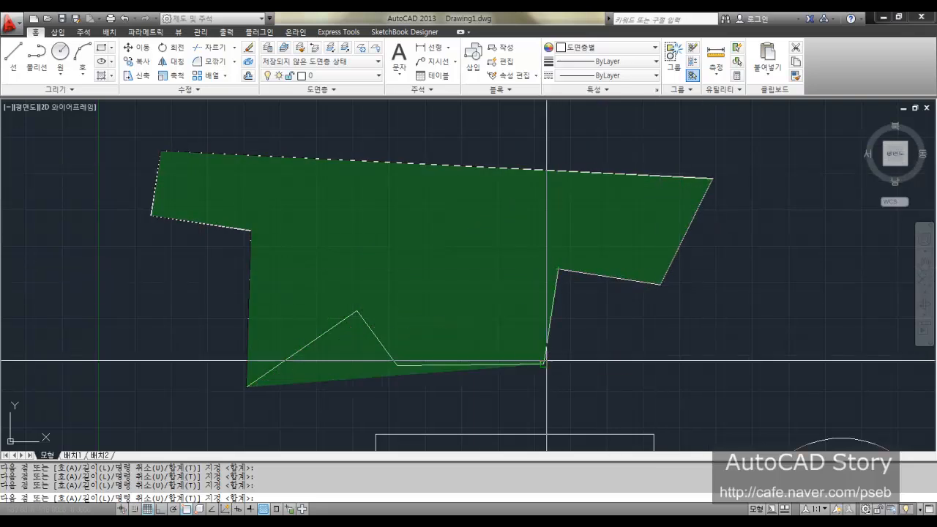
pyautogui.click(544, 364)
pyautogui.click(396, 364)
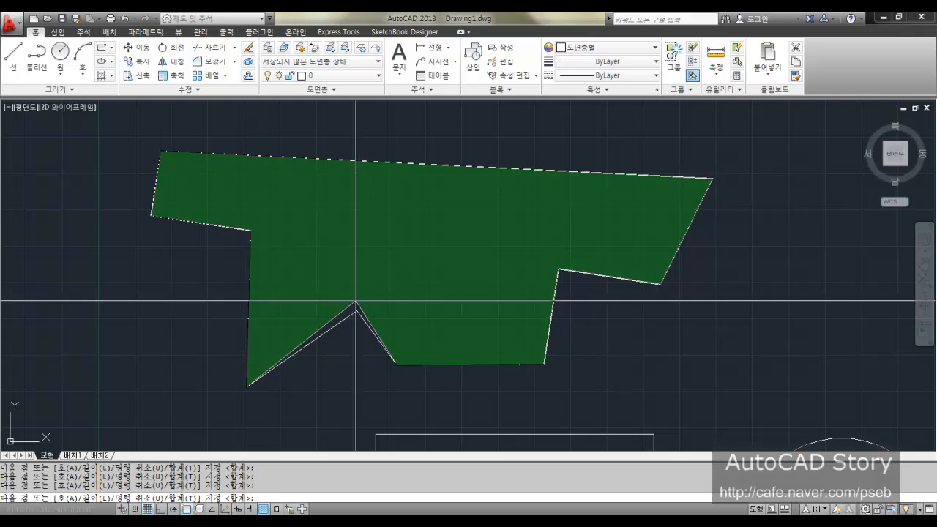
pyautogui.click(357, 312)
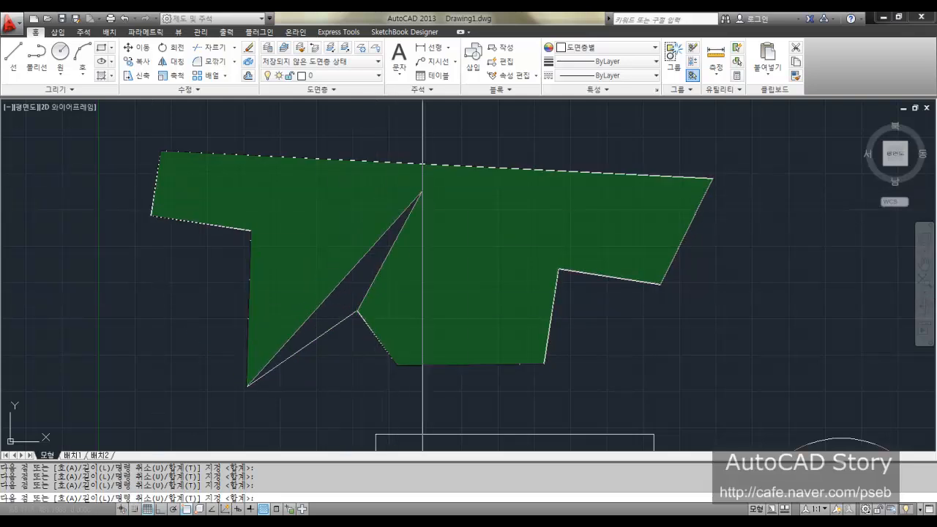
pyautogui.press('Return')
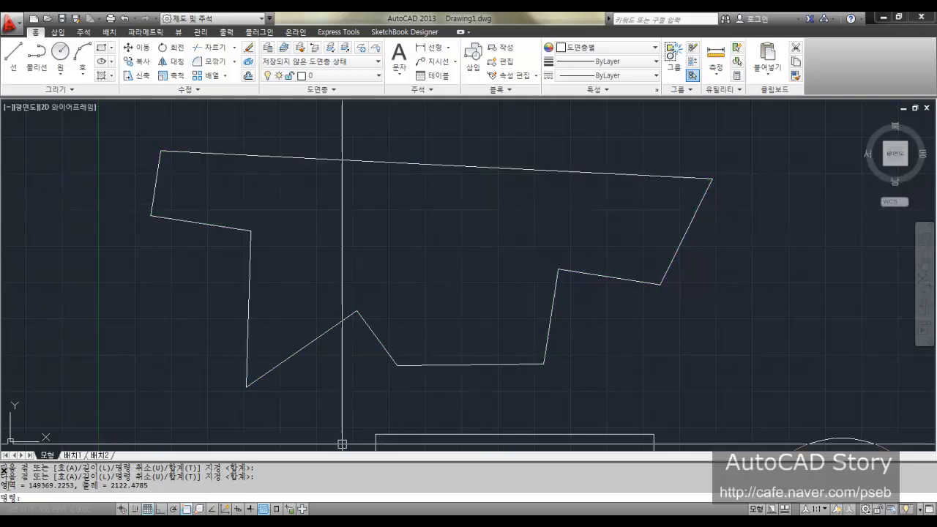
pyautogui.moveTo(7, 485); pyautogui.dragTo(109, 489)
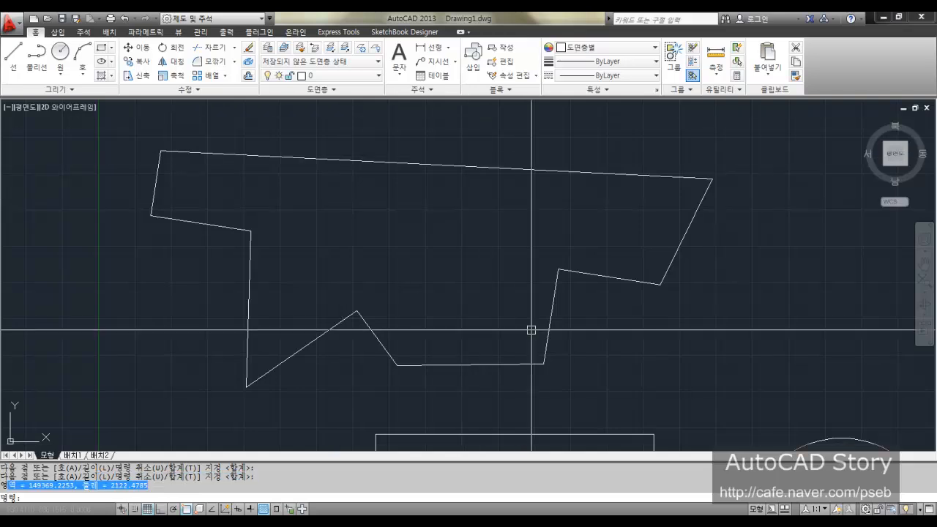
# Step: Switch to Notepad and complete the first area-calculation method in the notes as "포인트"
pyautogui.moveTo(531, 326); pyautogui.dragTo(531, 258, button='middle')
pyautogui.scroll(-2, 532, 258)
pyautogui.moveTo(688, 335); pyautogui.dragTo(358, 178, button='middle')
pyautogui.scroll(4, 373, 174)
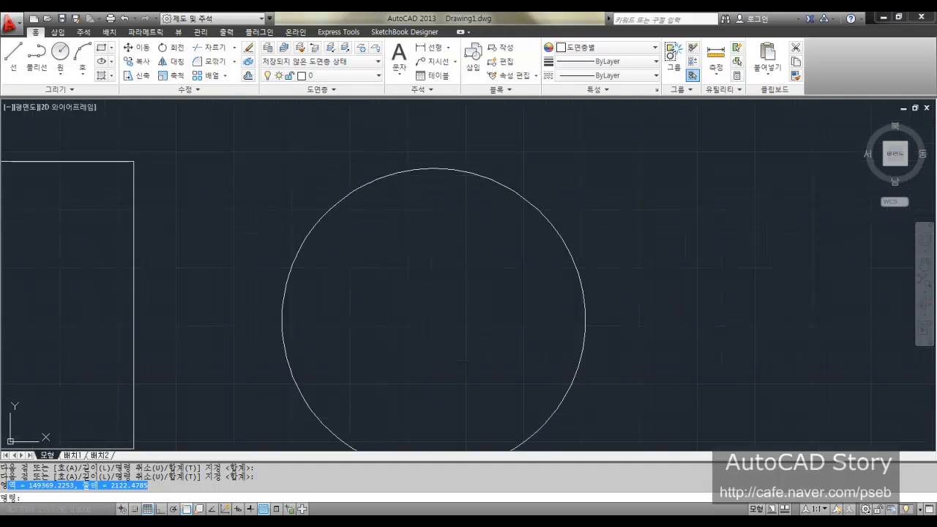
pyautogui.moveTo(441, 238)
pyautogui.mouseDown(button='middle')
pyautogui.moveTo(431, 180)
pyautogui.moveTo(427, 191)
pyautogui.mouseUp(button='middle')
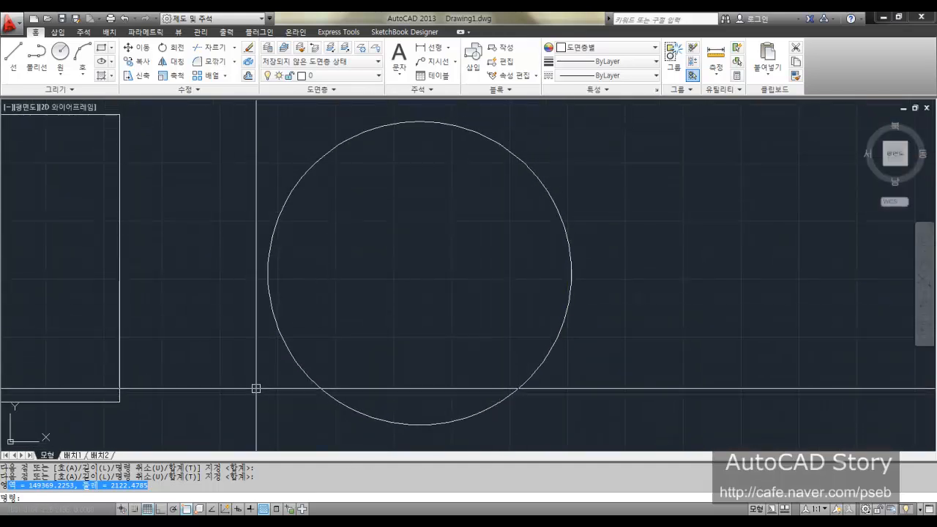
pyautogui.hotkey('alt', 'Tab')
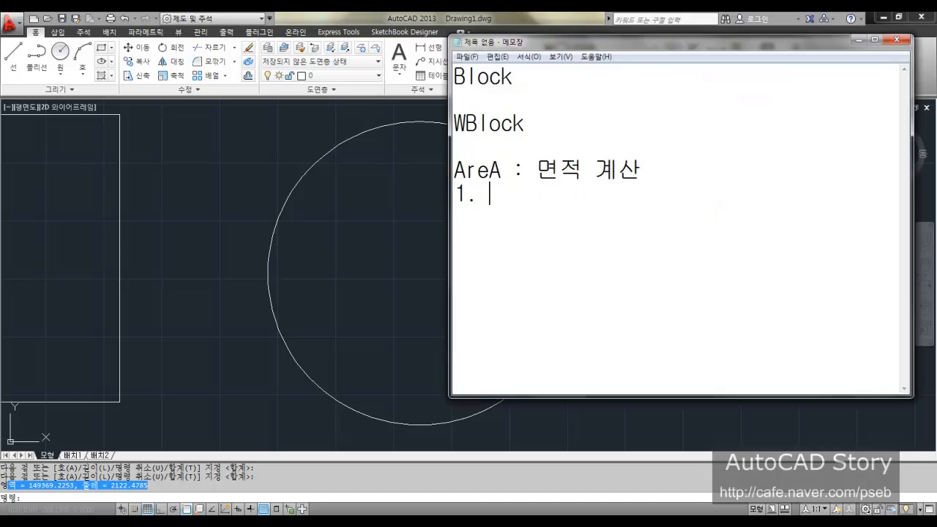
pyautogui.write('ㅍ')
pyautogui.write('인트')
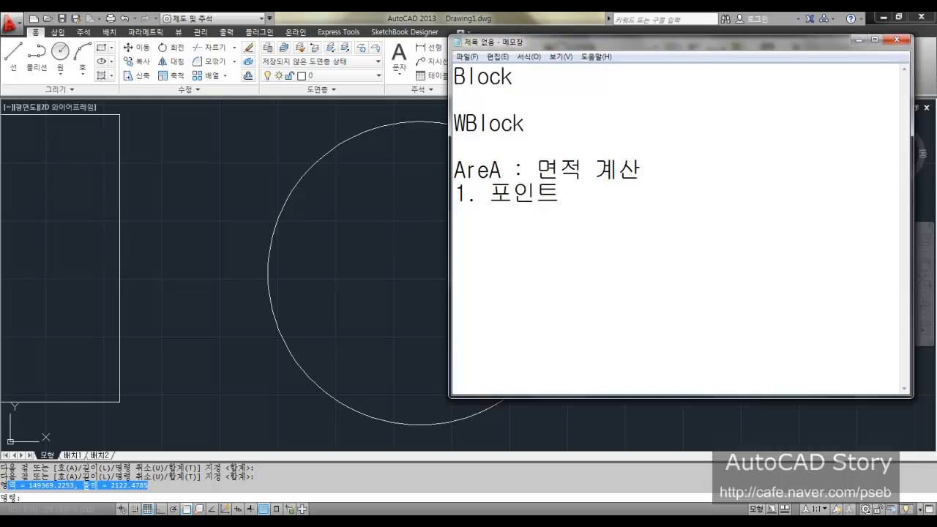
# Step: Add the second method to the notes as "2. 객체를 지정 : 원, 폴리라인객체"
pyautogui.press('Return')
pyautogui.write('2. 객체')
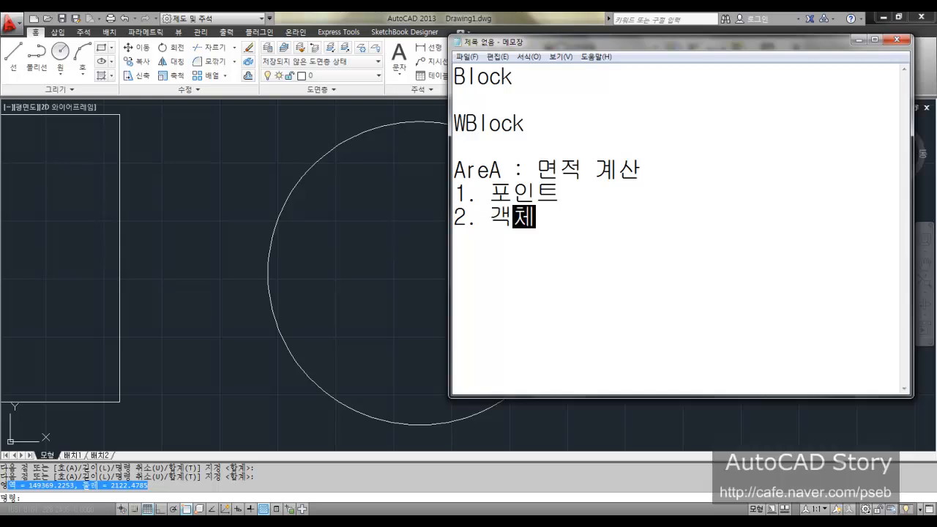
pyautogui.write('를 지저')
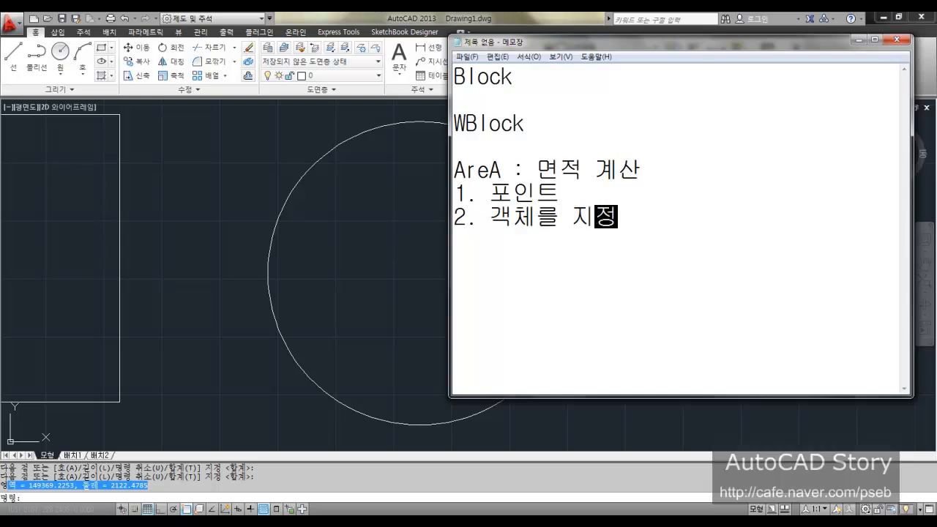
pyautogui.write(' : 워')
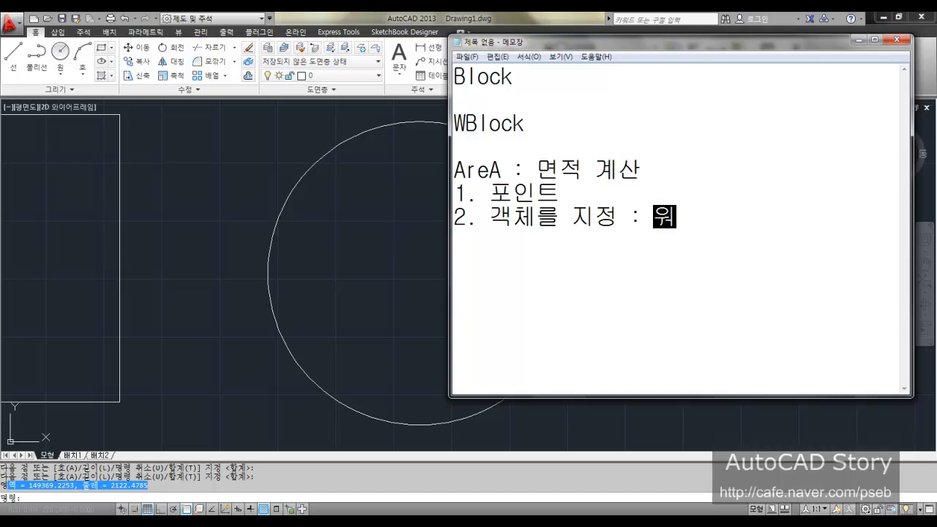
pyautogui.write(',')
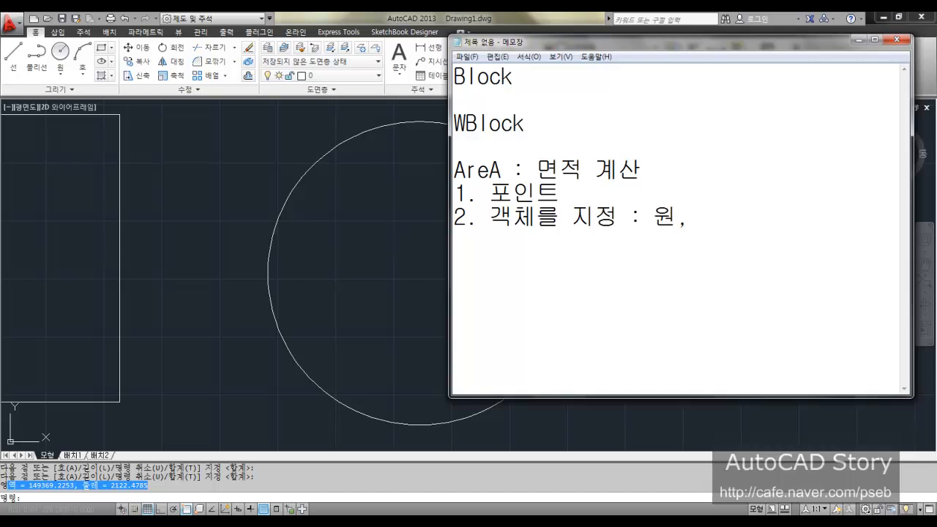
pyautogui.write(' 풀')
pyautogui.write('리안')
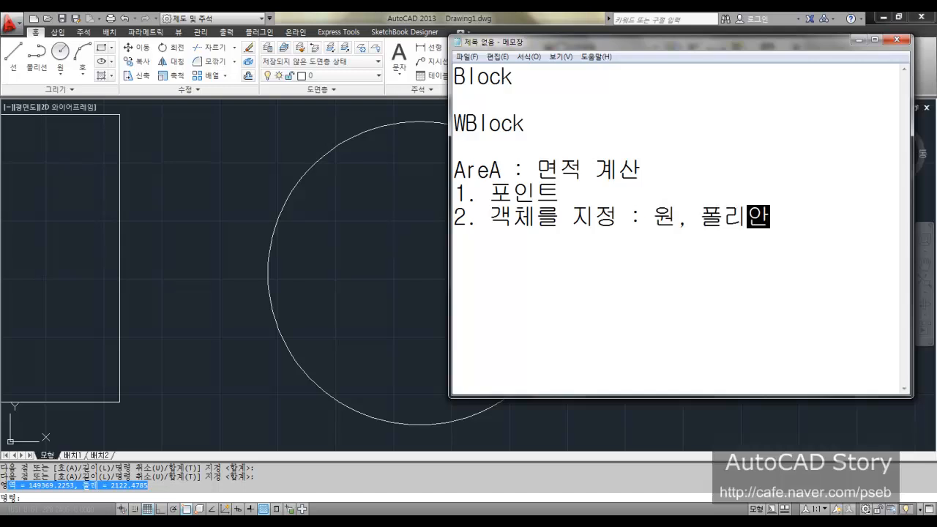
pyautogui.press('BackSpace')
pyautogui.write('라인')
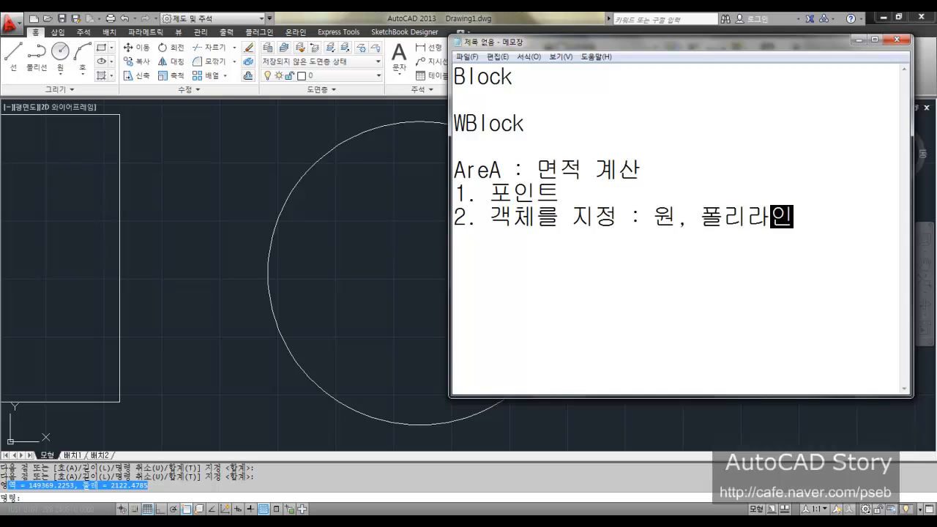
pyautogui.write('일루')
pyautogui.press('BackSpace')
pyautogui.press('BackSpace')
pyautogui.press('BackSpace')
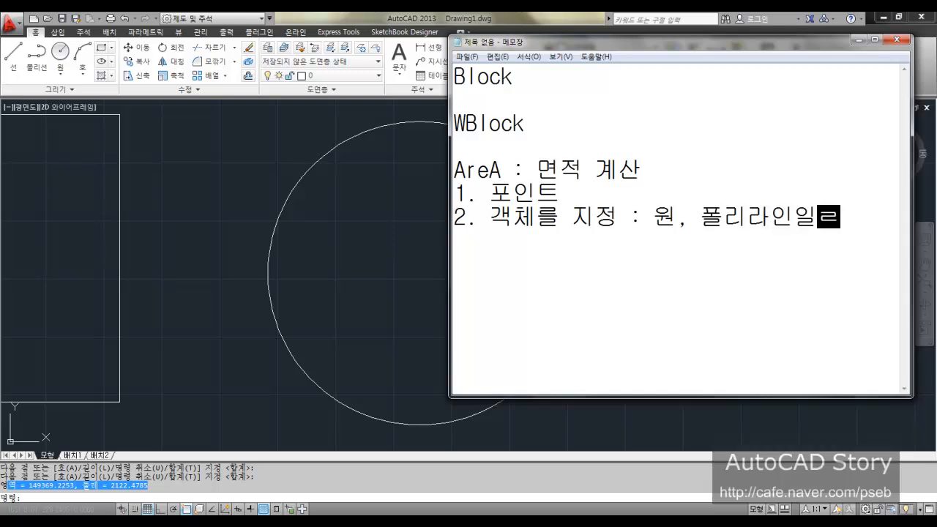
pyautogui.write('객체')
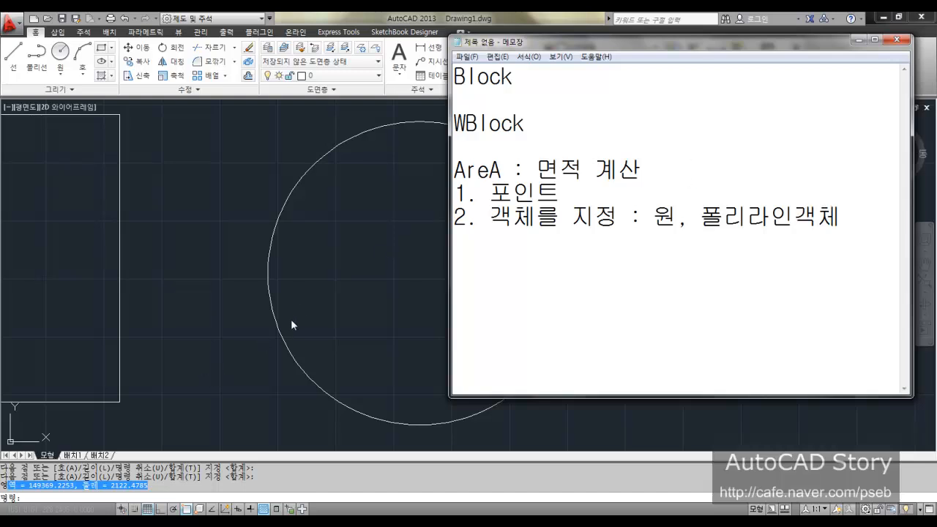
# Step: Return to AutoCAD and try to measure the circle with AREA by picking its four quadrant points
pyautogui.click(379, 266)
pyautogui.write('a')
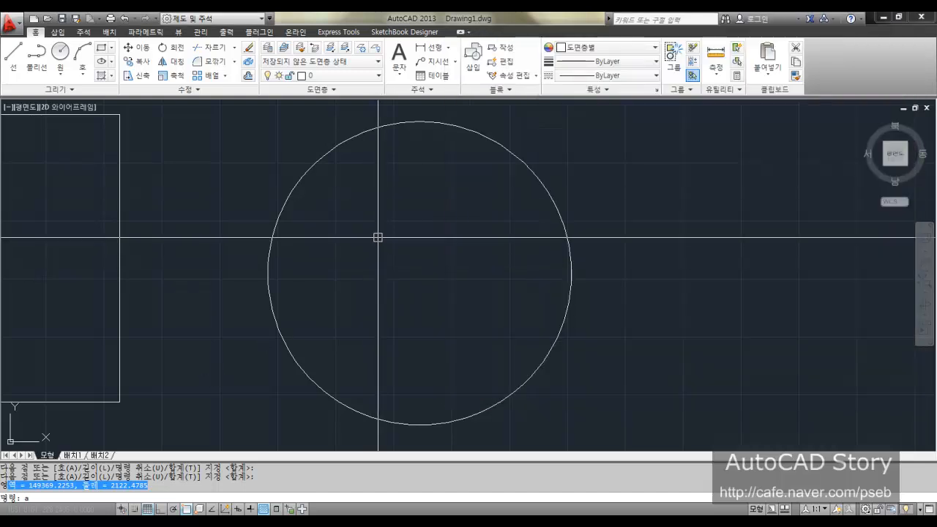
pyautogui.write('a')
pyautogui.press('Return')
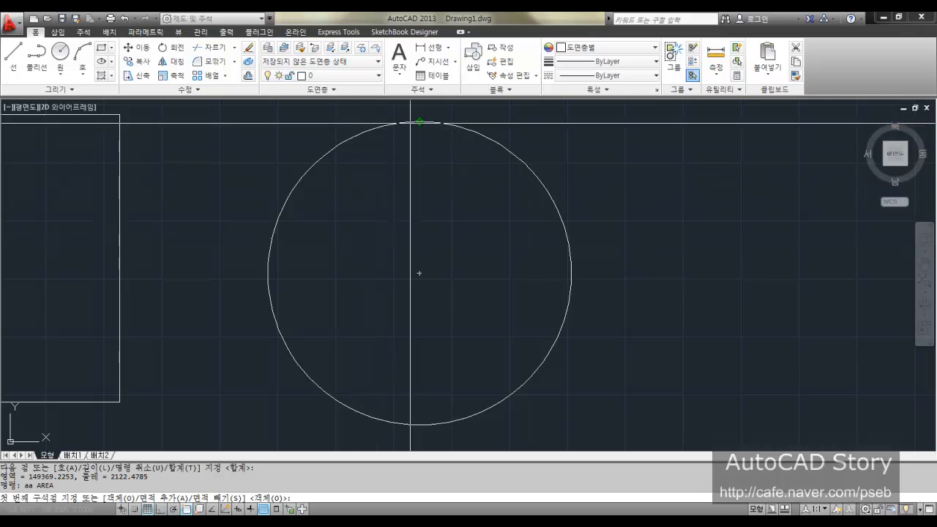
pyautogui.click(421, 121)
pyautogui.click(570, 273)
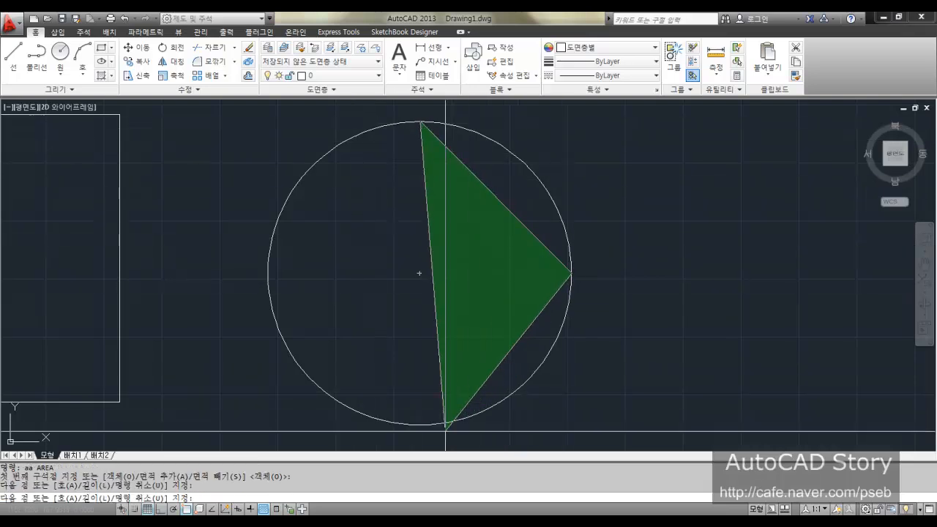
pyautogui.click(421, 424)
pyautogui.click(269, 273)
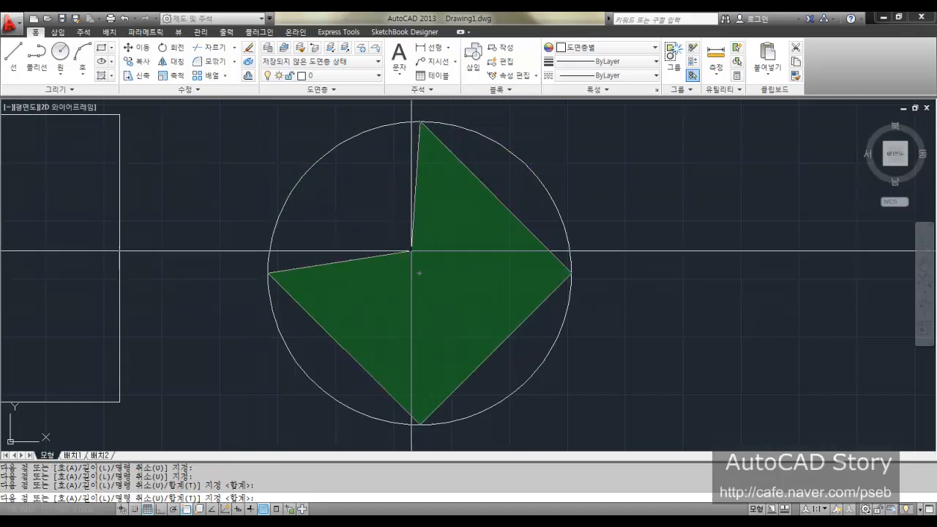
pyautogui.press('Escape')
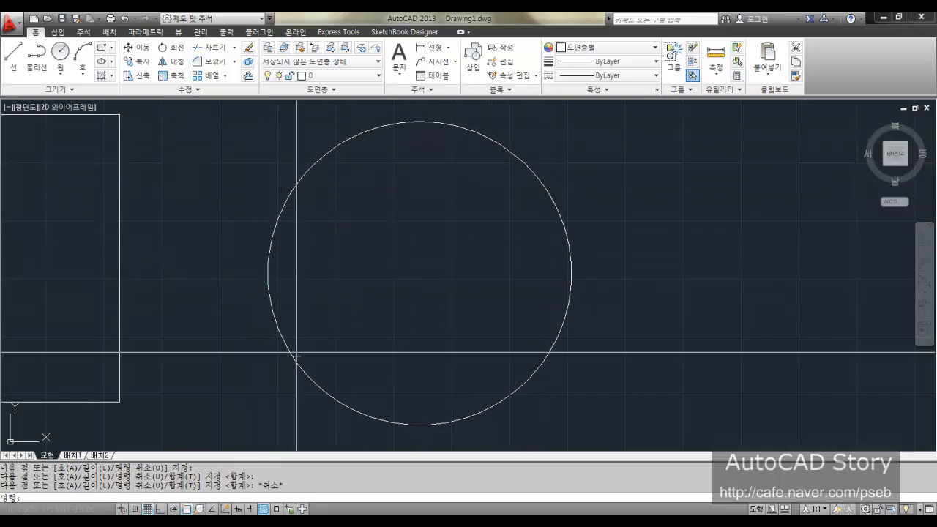
# Step: Measure the circle's area and circumference using the AREA command's Object option
pyautogui.write('aa')
pyautogui.press('Return')
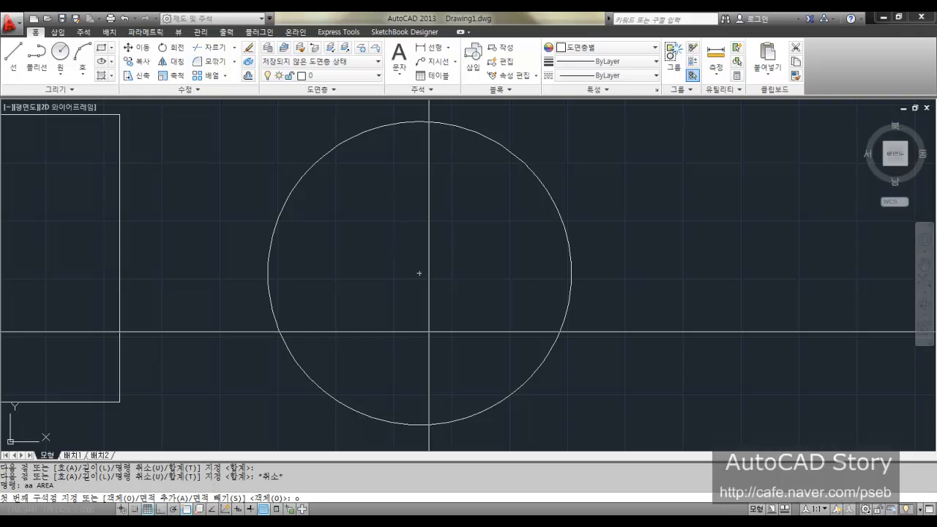
pyautogui.press('Return')
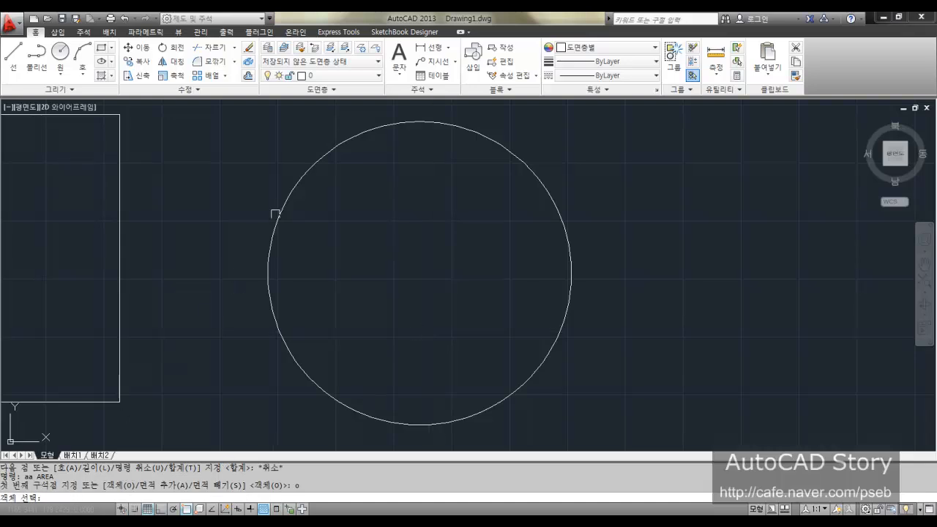
pyautogui.click(282, 207)
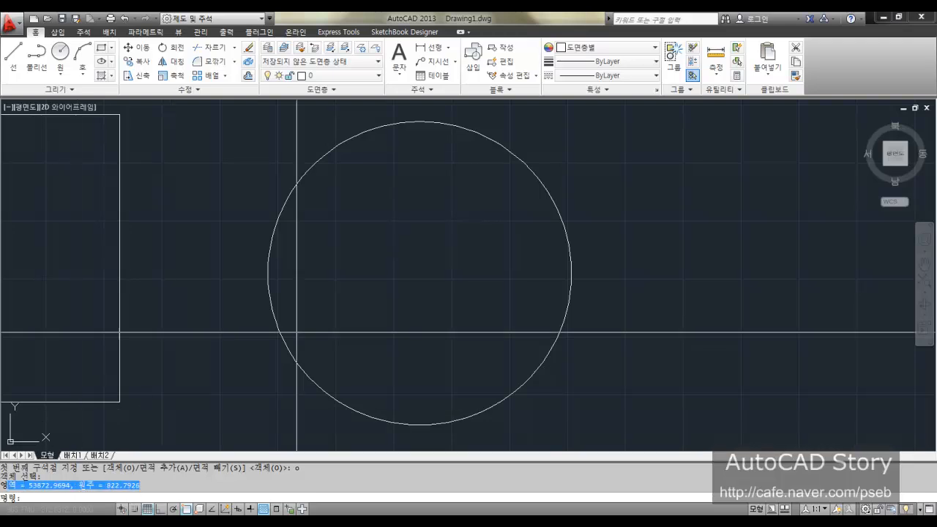
# Step: Switch to Notepad and add the note "객체 : 묶어야 한다. 폴리라인" below the two methods
pyautogui.moveTo(362, 289); pyautogui.dragTo(824, 255, button='middle')
pyautogui.scroll(-2, 824, 255)
pyautogui.moveTo(759, 253); pyautogui.dragTo(710, 337, button='middle')
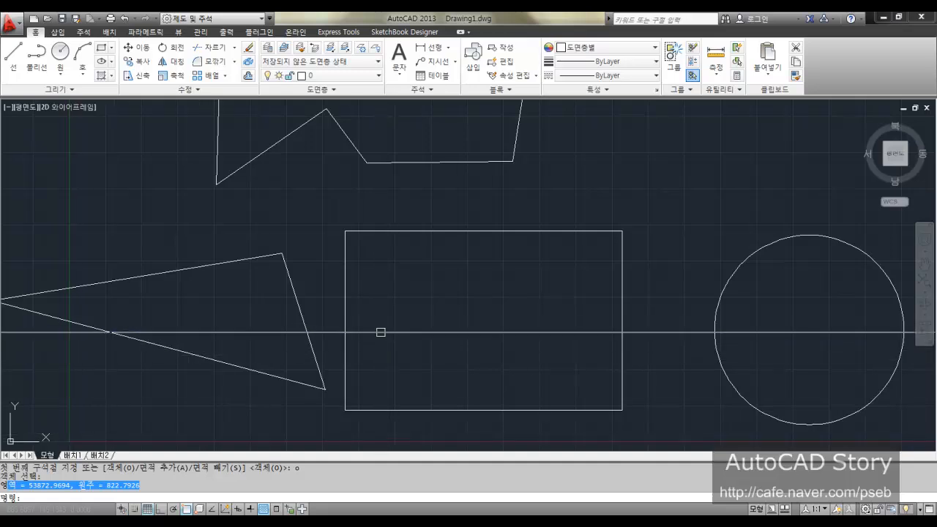
pyautogui.scroll(-2, 381, 332)
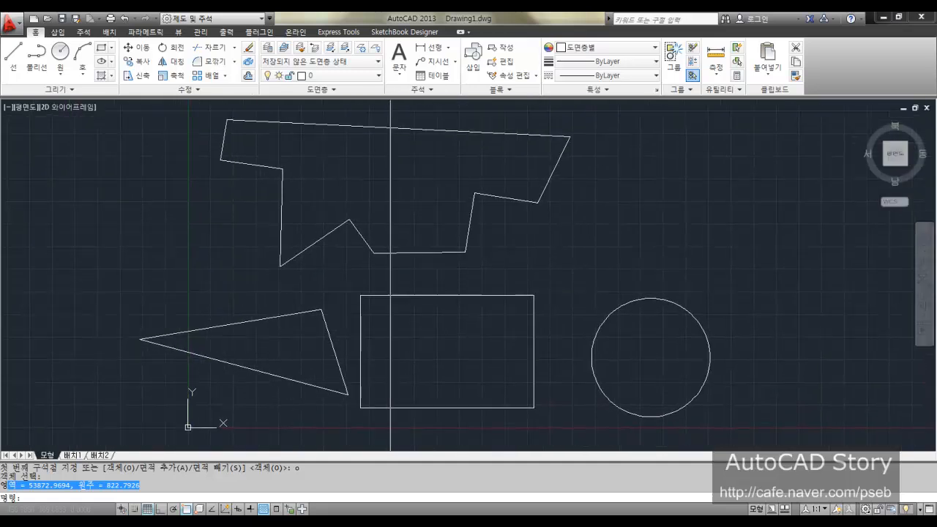
pyautogui.hotkey('alt', 'Tab')
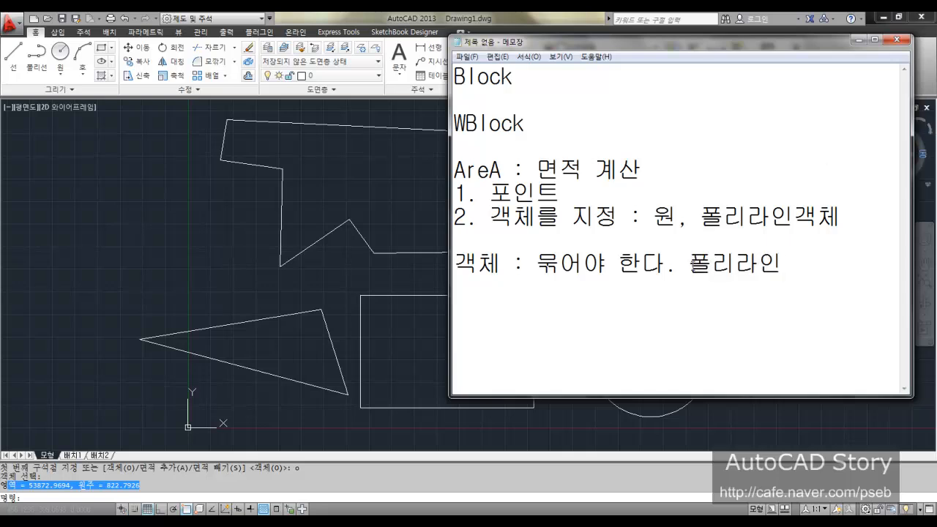
# Step: Switch to AutoCAD and explode the rectangle into separate lines
pyautogui.click(328, 261)
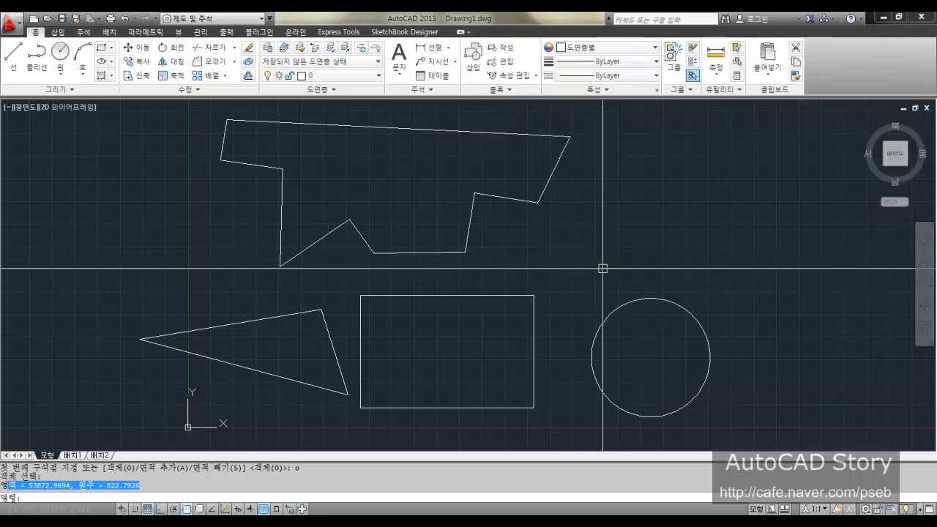
pyautogui.moveTo(462, 295)
pyautogui.mouseDown(button='middle')
pyautogui.moveTo(411, 310)
pyautogui.moveTo(339, 273)
pyautogui.mouseUp(button='middle')
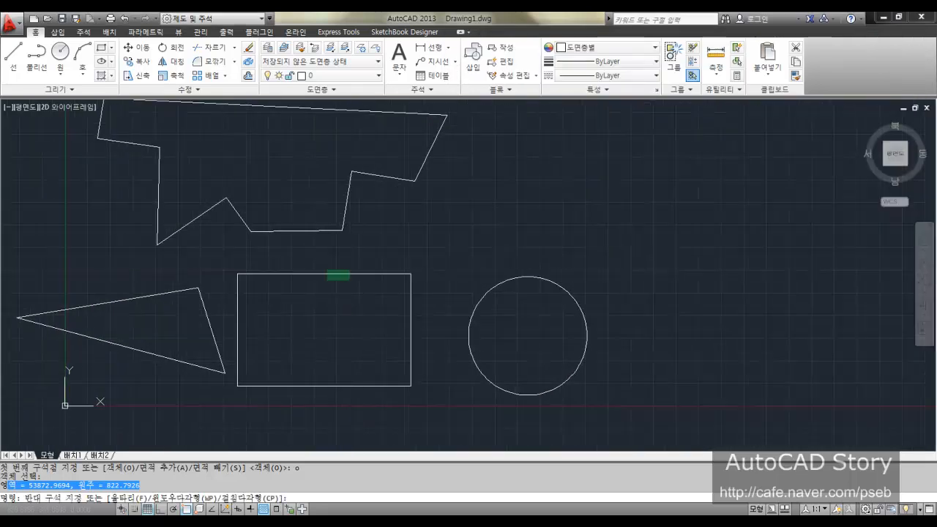
pyautogui.click(333, 274)
pyautogui.click(294, 291)
pyautogui.press('Escape')
pyautogui.write('x')
pyautogui.press('space')
pyautogui.click(367, 267)
pyautogui.click(323, 311)
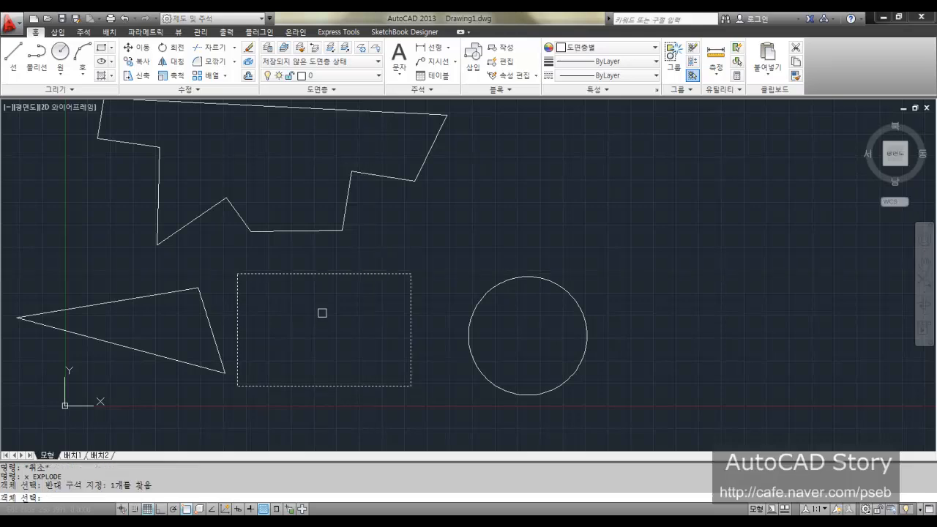
pyautogui.press('space')
# Step: Examine the triangle's three sides one at a time by selecting and deselecting each to check whether they are separate lines
pyautogui.moveTo(300, 316); pyautogui.dragTo(532, 366, button='middle')
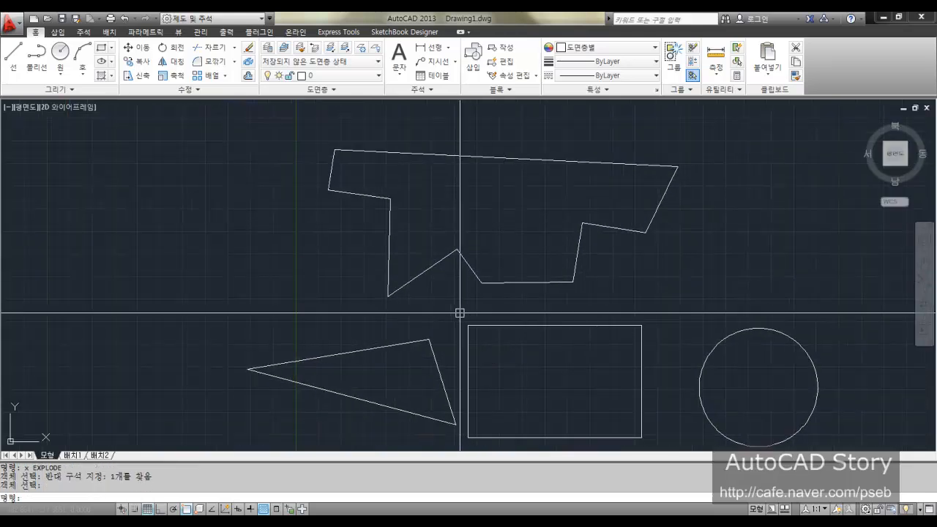
pyautogui.scroll(2, 455, 311)
pyautogui.moveTo(407, 403)
pyautogui.mouseDown(button='middle')
pyautogui.moveTo(479, 186)
pyautogui.moveTo(511, 245)
pyautogui.mouseUp(button='middle')
pyautogui.scroll(2, 469, 189)
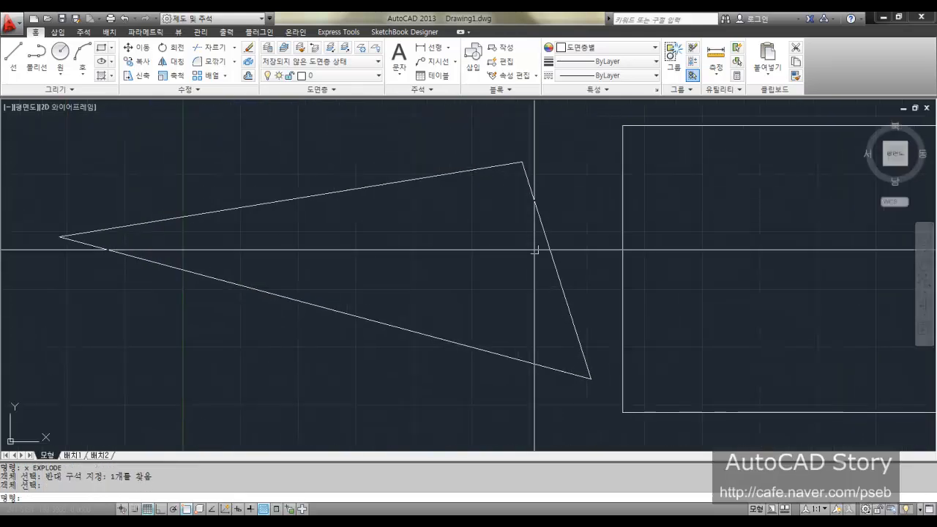
pyautogui.click(568, 212)
pyautogui.click(501, 257)
pyautogui.press('Escape')
pyautogui.click(439, 175)
pyautogui.click(340, 234)
pyautogui.press('Escape')
pyautogui.press('Escape')
pyautogui.click(410, 276)
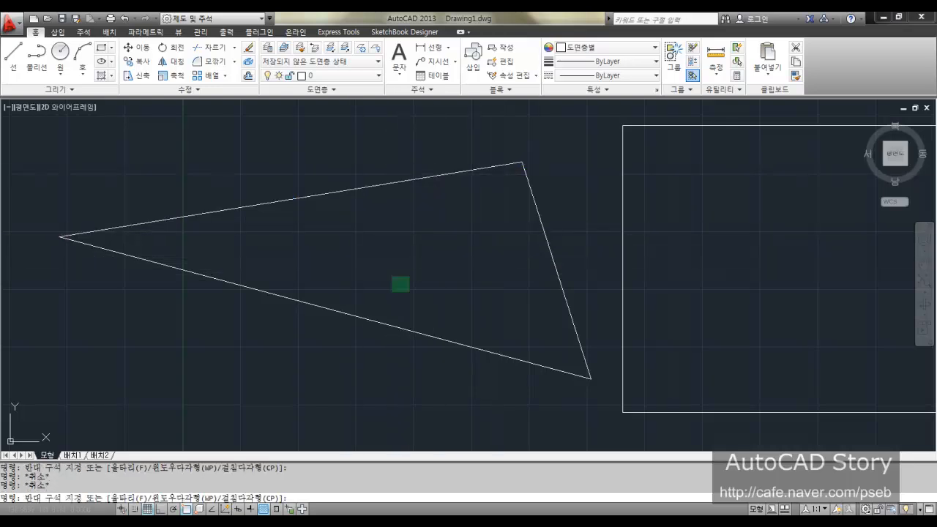
pyautogui.click(338, 338)
pyautogui.press('Escape')
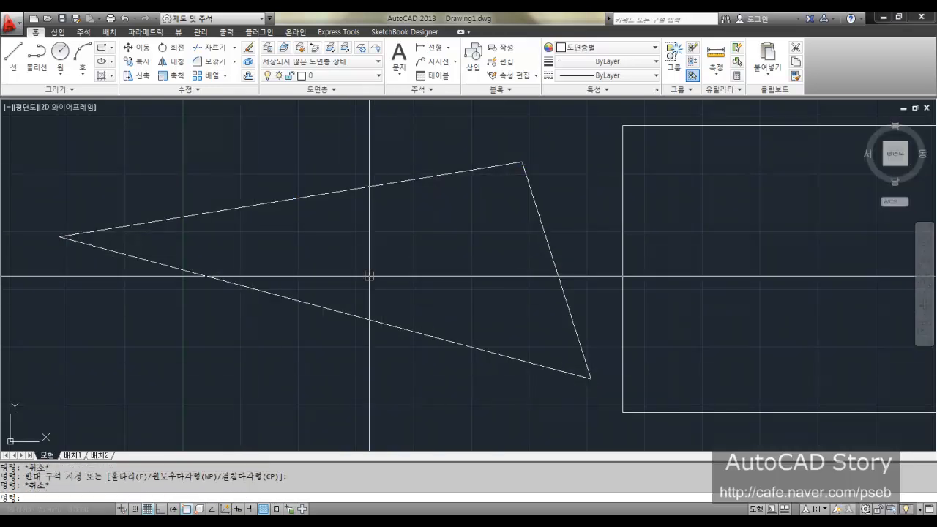
# Step: Try to measure the triangle using the AREA command's Object option on its lower side
pyautogui.write('aa')
pyautogui.press('Return')
pyautogui.write('o')
pyautogui.press('Return')
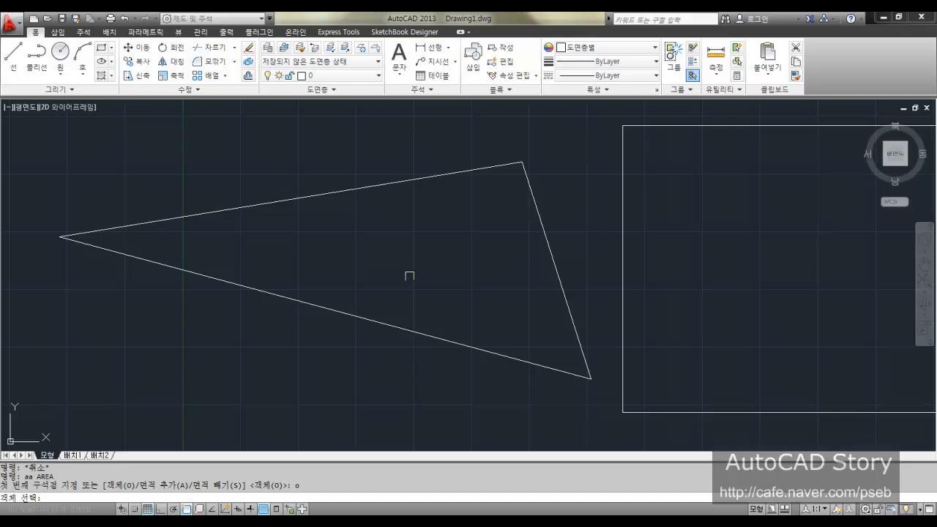
pyautogui.click(293, 306)
pyautogui.press('Escape')
pyautogui.press('Escape')
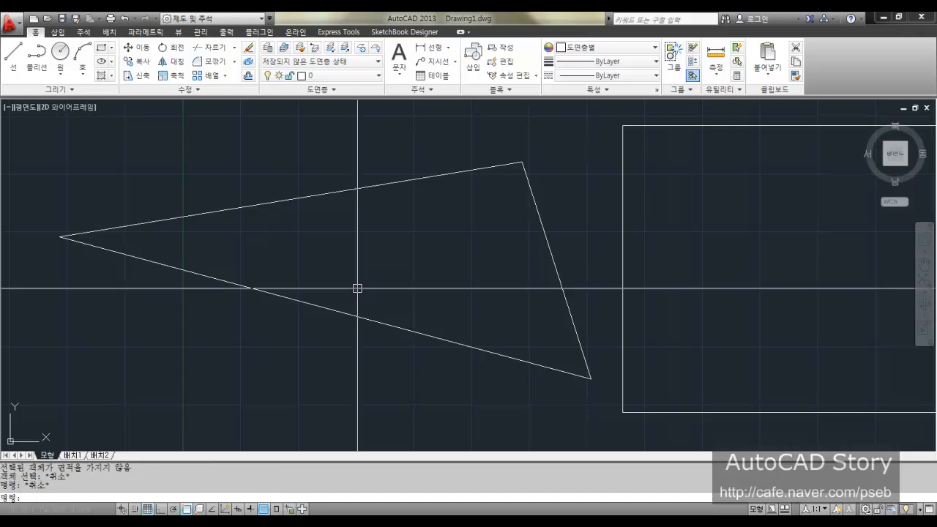
# Step: Convert the triangle's lower side to a polyline with PEDIT, join all three sides into it, and check the joined outline
pyautogui.press('Return')
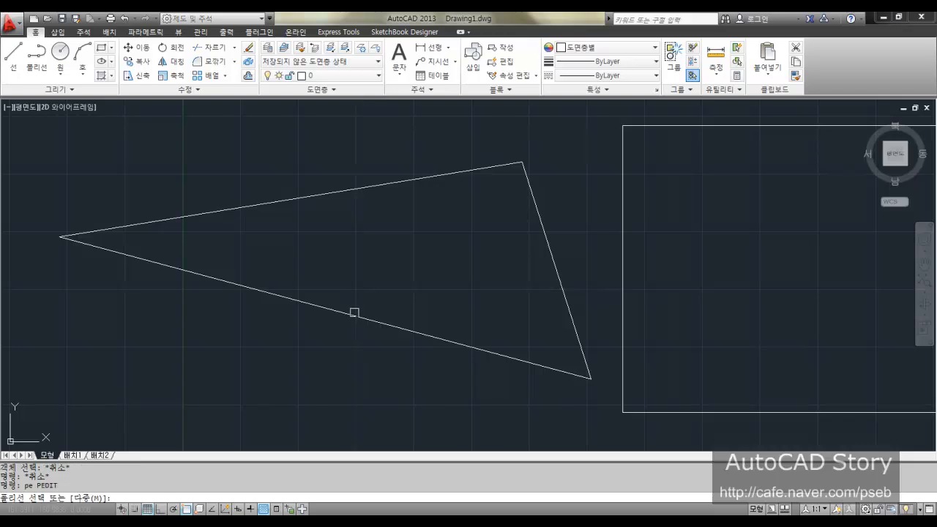
pyautogui.click(355, 313)
pyautogui.press('Return')
pyautogui.write('j')
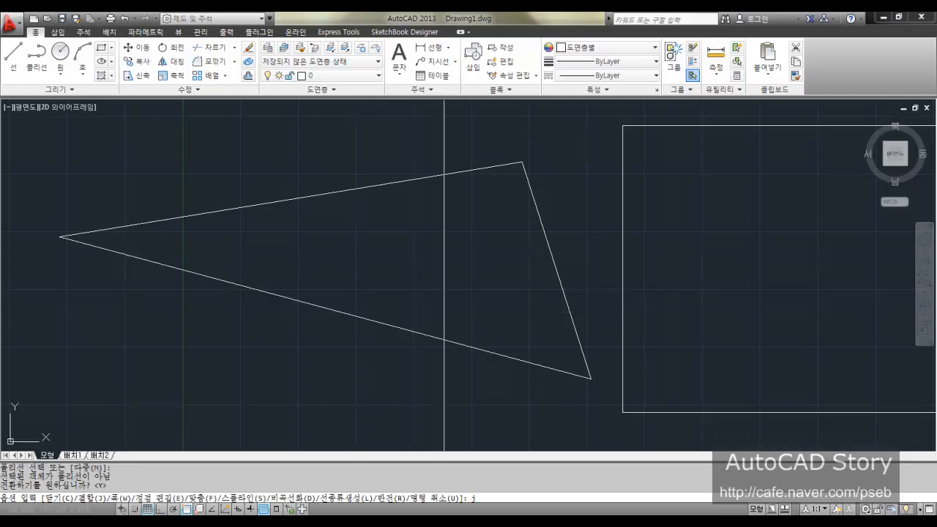
pyautogui.press('Return')
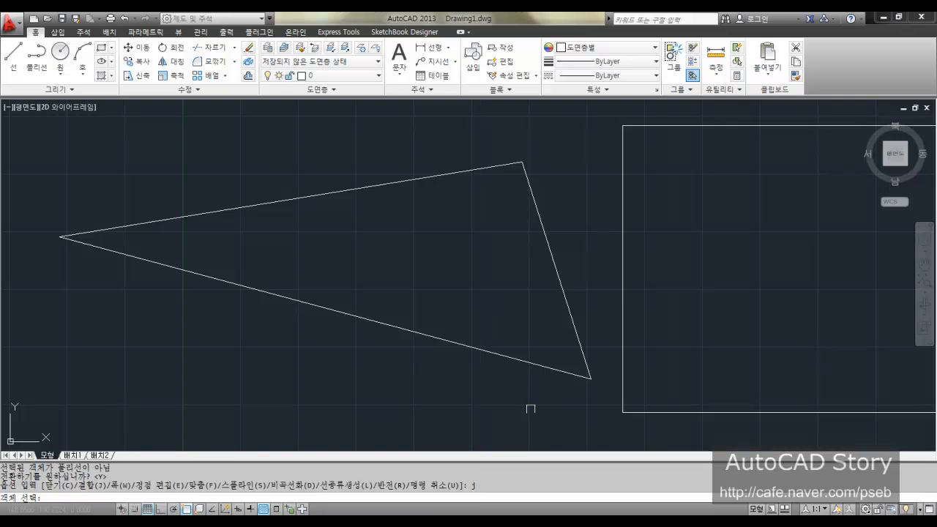
pyautogui.click(572, 409)
pyautogui.click(246, 159)
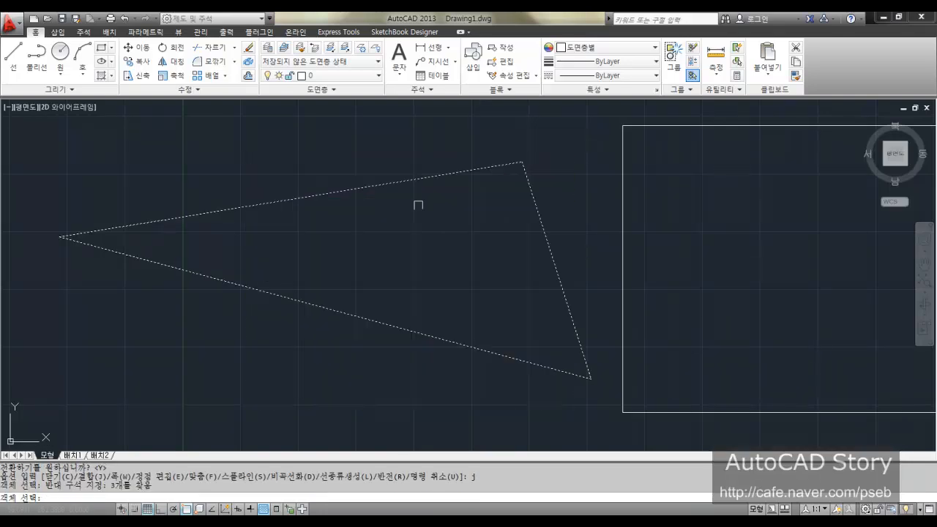
pyautogui.press('Return')
pyautogui.press('Return')
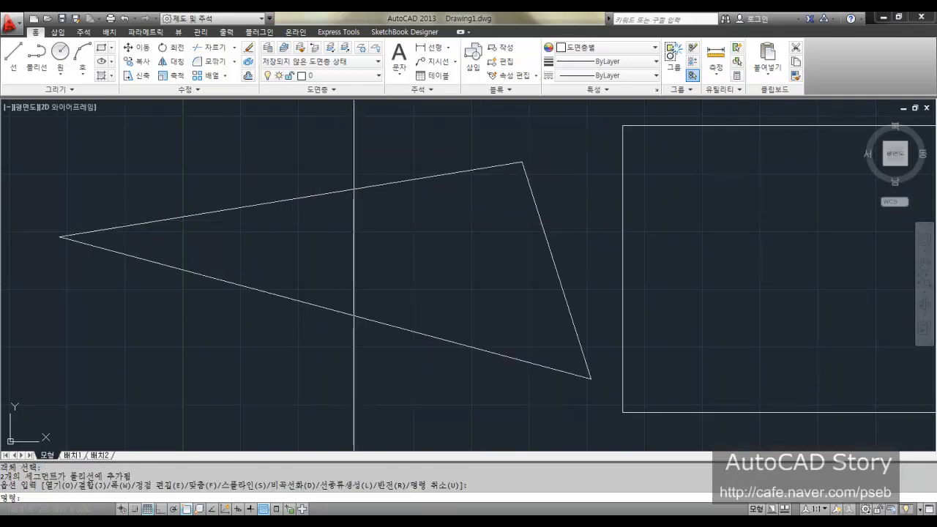
pyautogui.click(337, 191)
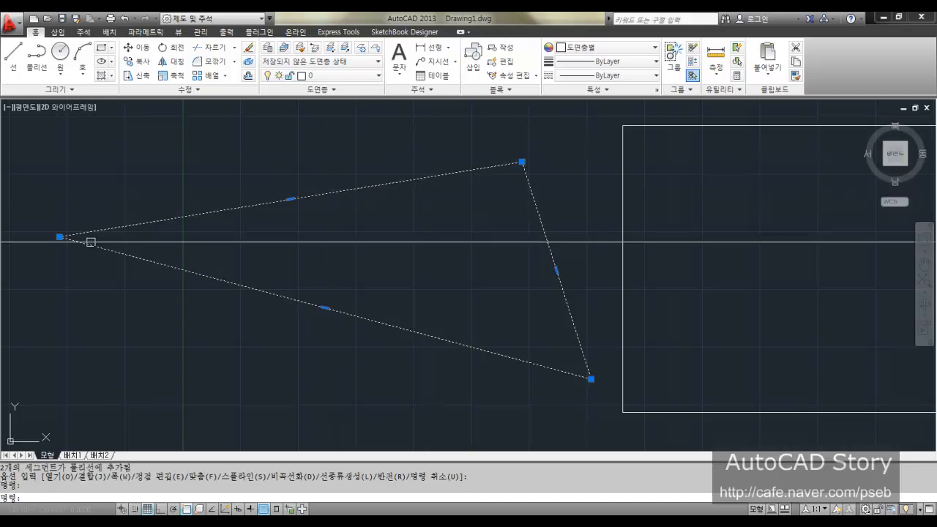
pyautogui.press('Escape')
# Step: Measure the joined triangle's area and perimeter using the AREA command's Object option
pyautogui.write('aa')
pyautogui.press('Return')
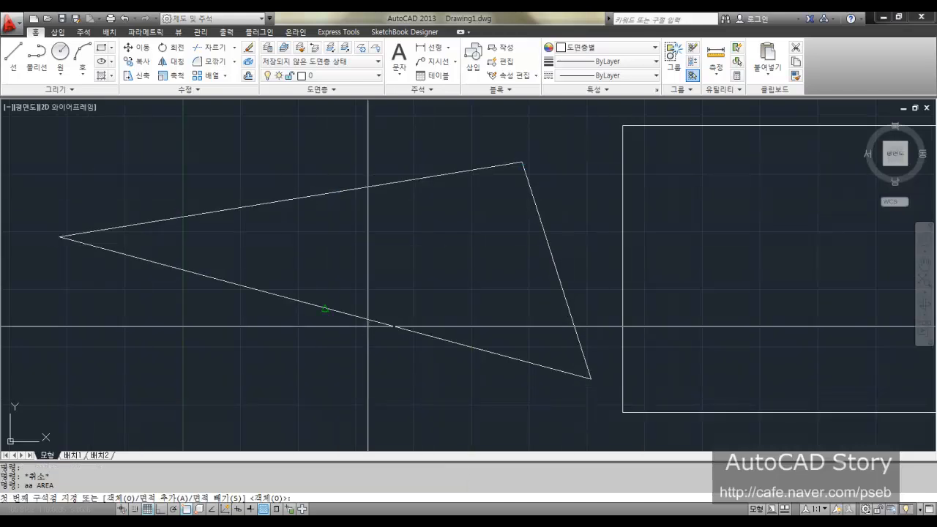
pyautogui.write('o')
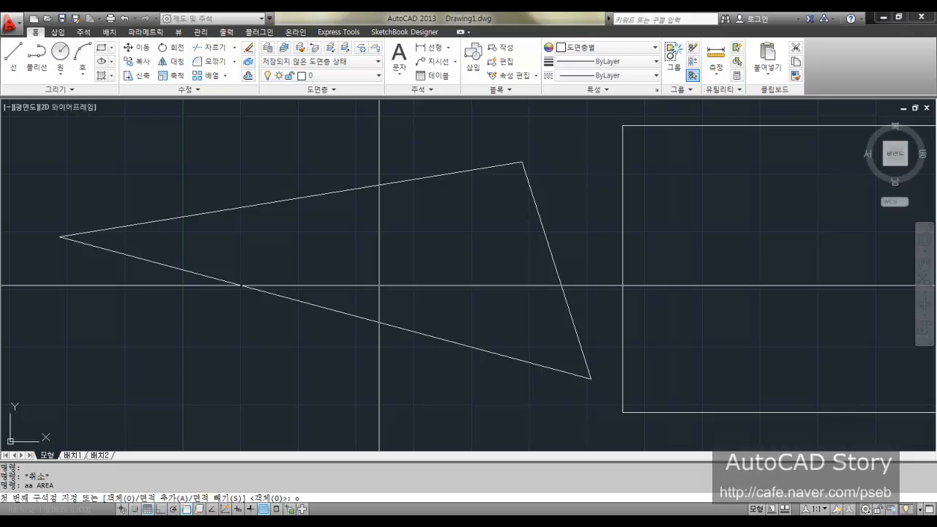
pyautogui.press('Return')
pyautogui.click(350, 191)
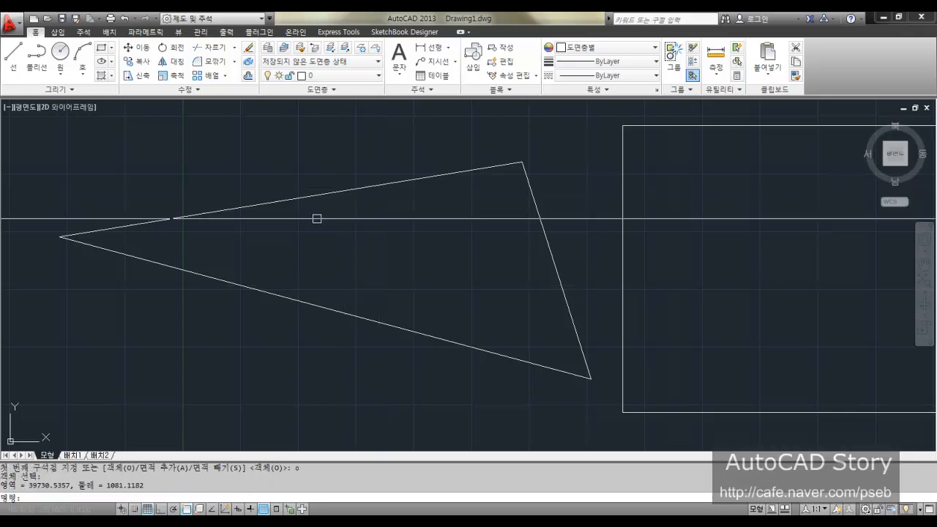
pyautogui.moveTo(122, 472); pyautogui.dragTo(143, 485)
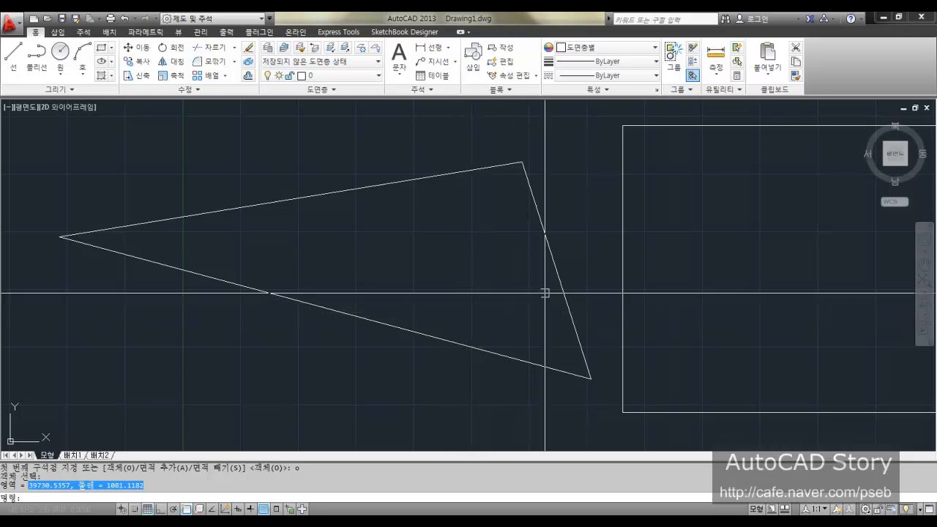
pyautogui.press('Escape')
# Step: Convert the rectangle's upper edge to a polyline with PEDIT, join all four edges into it, and check the joined outline
pyautogui.moveTo(841, 280); pyautogui.dragTo(425, 286, button='middle')
pyautogui.scroll(-4, 424, 286)
pyautogui.moveTo(404, 207)
pyautogui.mouseDown(button='middle')
pyautogui.moveTo(422, 298)
pyautogui.moveTo(420, 277)
pyautogui.mouseUp(button='middle')
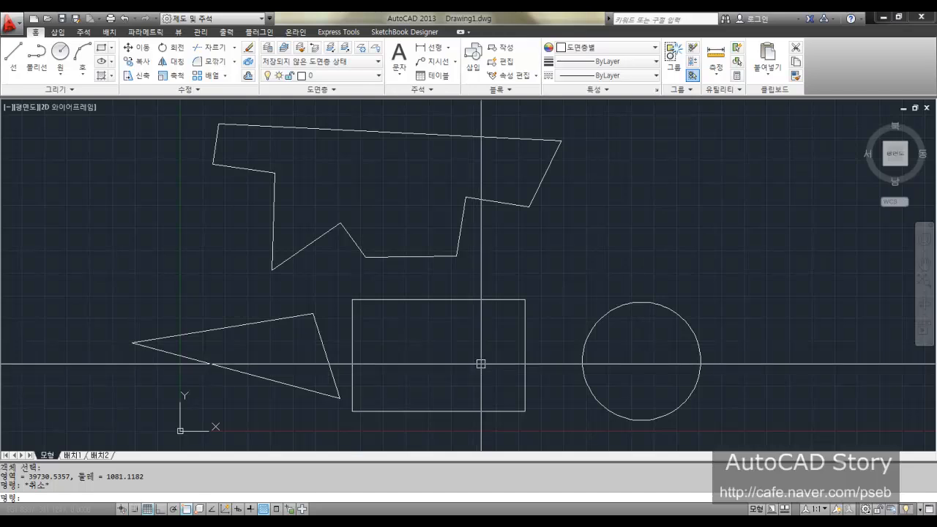
pyautogui.write('e')
pyautogui.press('Return')
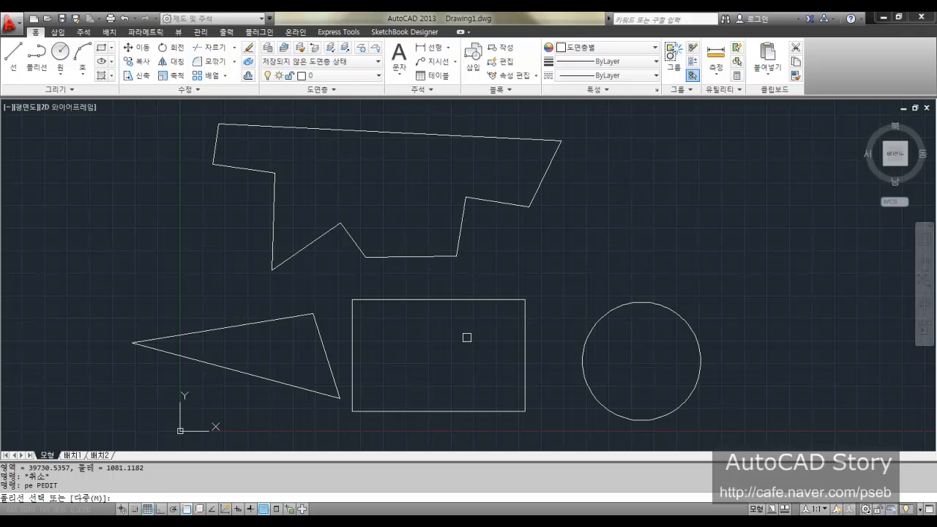
pyautogui.click(462, 299)
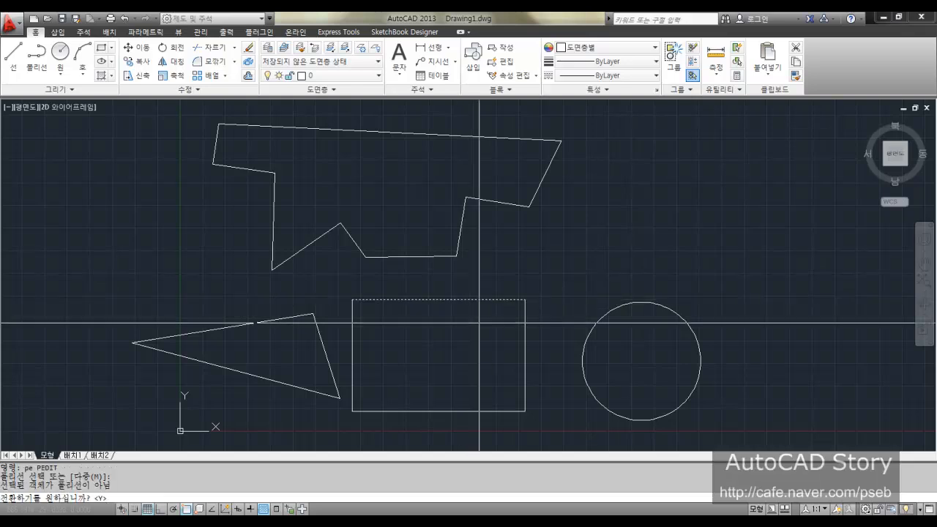
pyautogui.press('Return')
pyautogui.write('j')
pyautogui.press('Return')
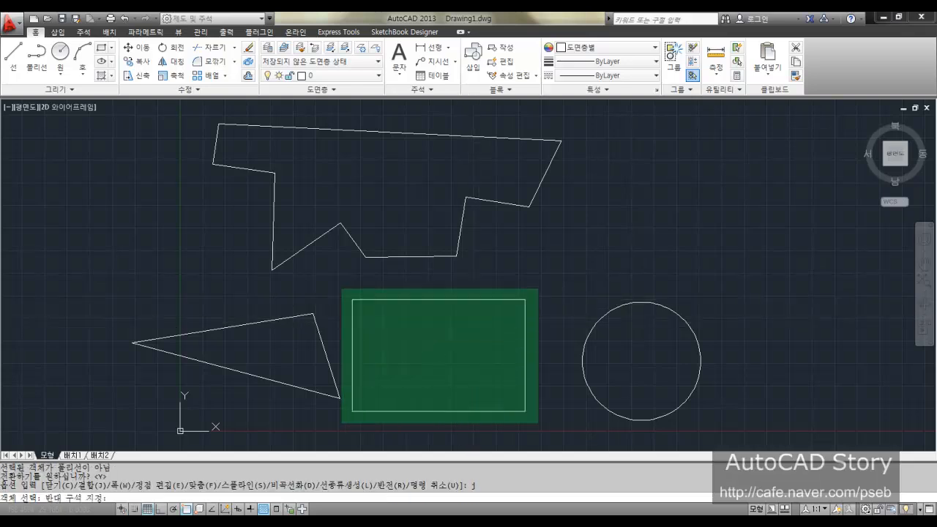
pyautogui.click(341, 288)
pyautogui.press('Return')
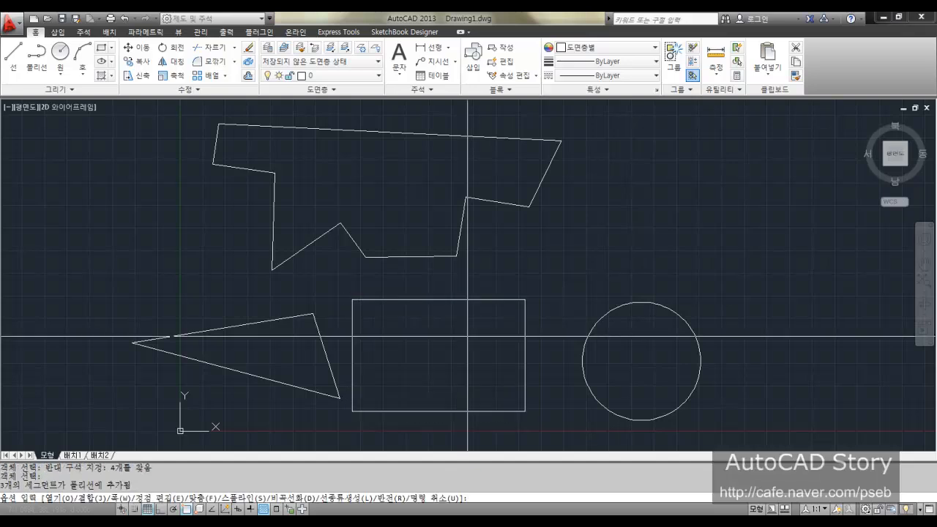
pyautogui.press('Return')
pyautogui.click(476, 299)
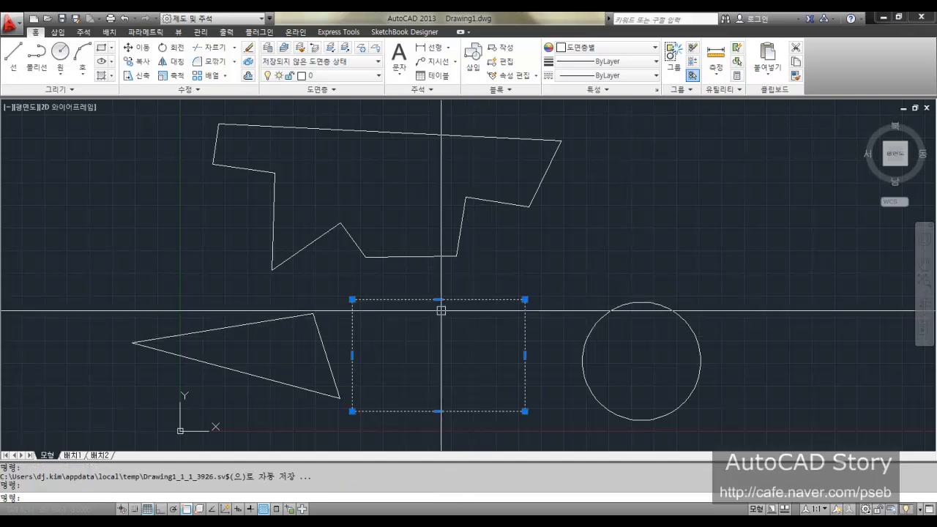
pyautogui.press('Escape')
# Step: Measure the joined rectangle's area and perimeter using the AREA command's Object option
pyautogui.write('aa')
pyautogui.press('Return')
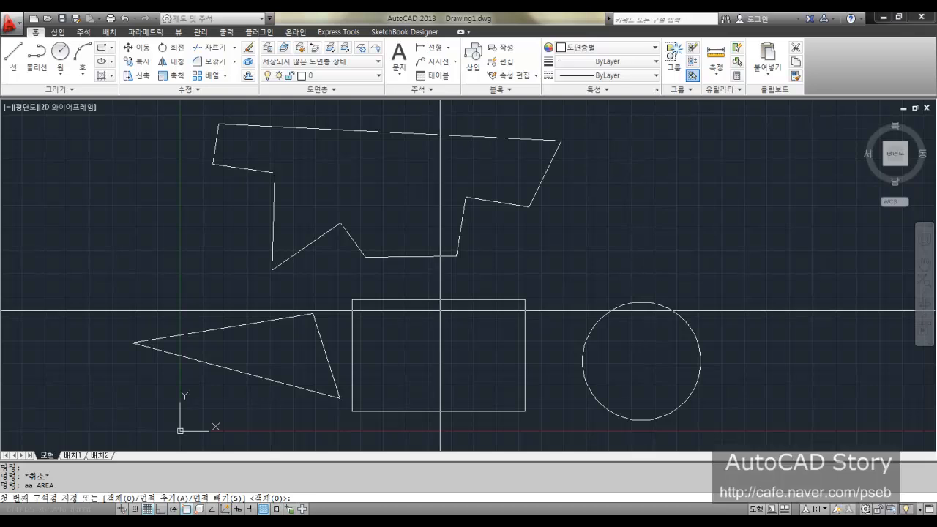
pyautogui.write('o')
pyautogui.press('Return')
pyautogui.click(447, 299)
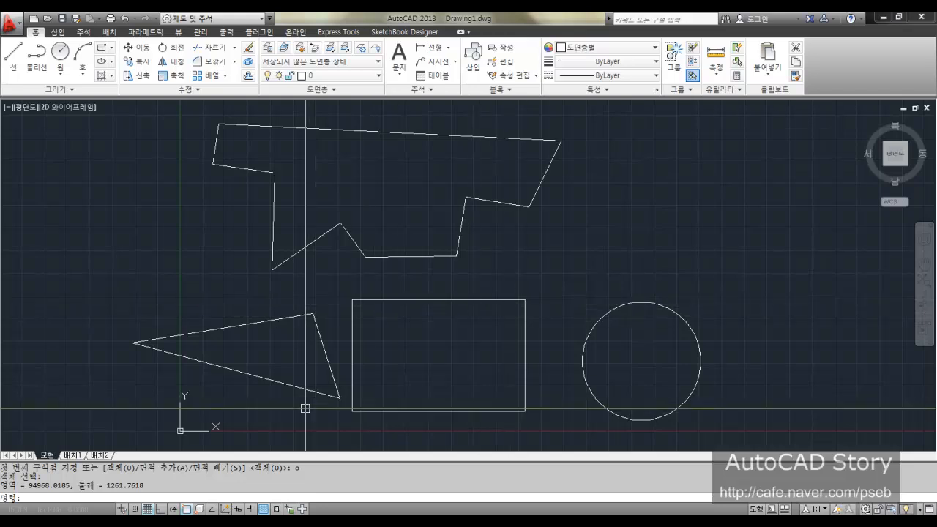
# Step: Join all the lines of the irregular polygon above the rectangle into one polyline with PEDIT
pyautogui.moveTo(332, 207)
pyautogui.mouseDown(button='middle')
pyautogui.moveTo(342, 246)
pyautogui.moveTo(379, 281)
pyautogui.mouseUp(button='middle')
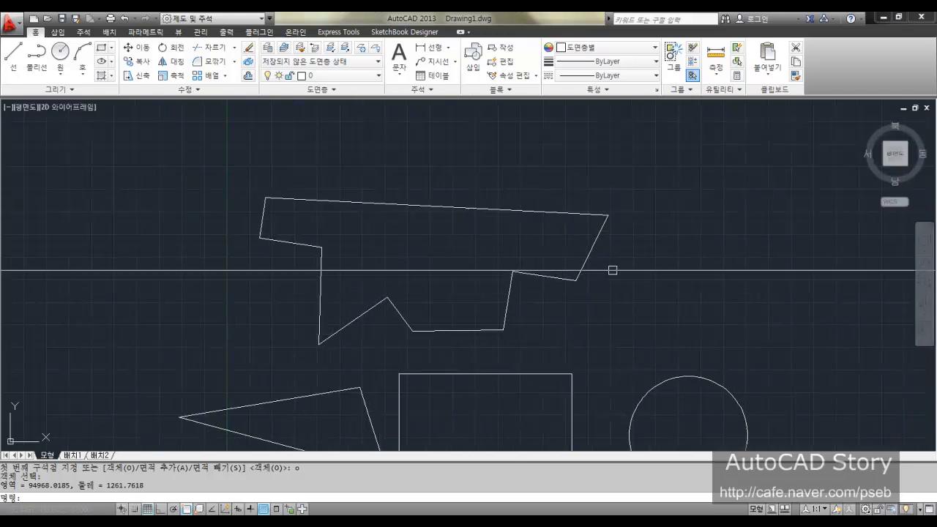
pyautogui.write('pe')
pyautogui.press('Return')
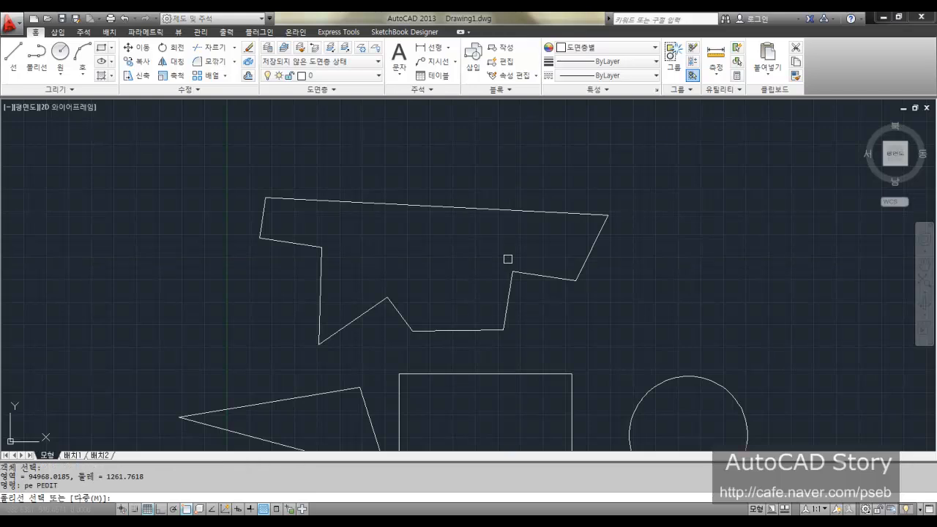
pyautogui.click(555, 281)
pyautogui.press('Return')
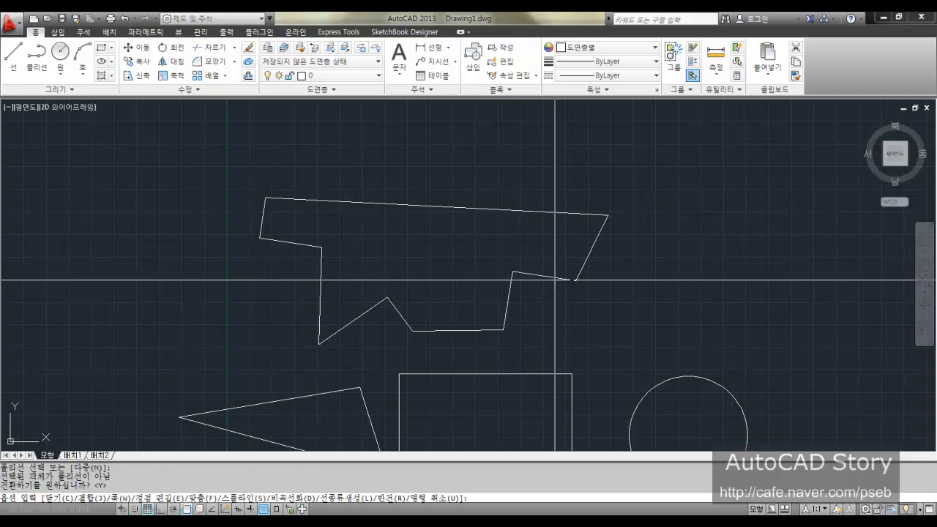
pyautogui.write('j')
pyautogui.press('Return')
pyautogui.click(669, 346)
pyautogui.click(250, 182)
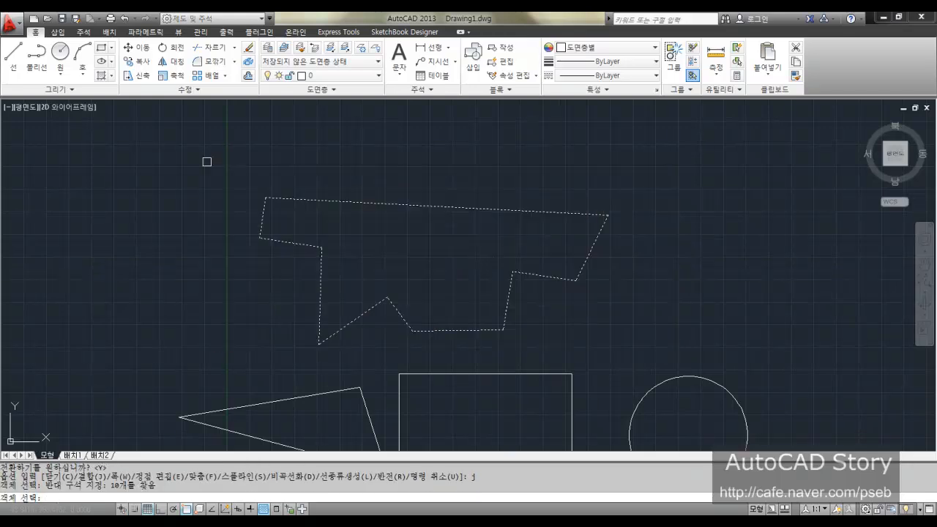
pyautogui.press('Return')
pyautogui.press('Return')
# Step: Measure the irregular polygon's area and perimeter using the AREA command's Object option
pyautogui.write('aa')
pyautogui.press('Return')
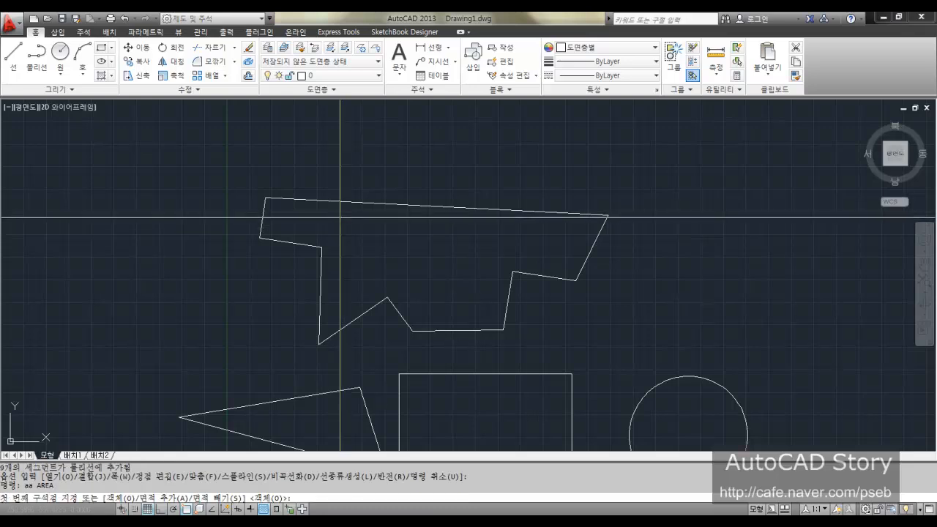
pyautogui.write('o')
pyautogui.press('Return')
pyautogui.click(338, 200)
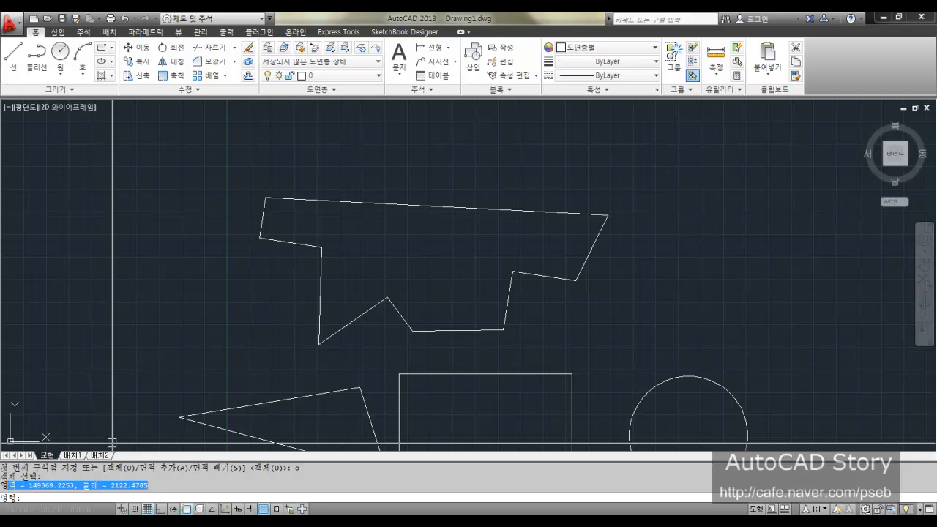
pyautogui.moveTo(7, 484); pyautogui.dragTo(2, 484)
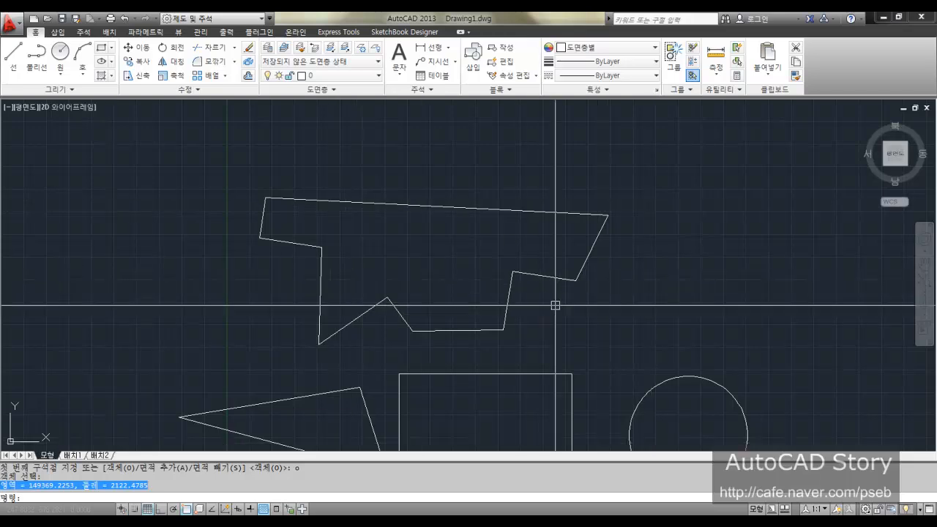
pyautogui.press('Escape')
pyautogui.press('Escape')
# Step: Erase the irregular polygon, triangle, rectangle and circle together with one crossing selection
pyautogui.write('e')
pyautogui.press('Return')
pyautogui.moveTo(556, 305); pyautogui.dragTo(446, 209, button='middle')
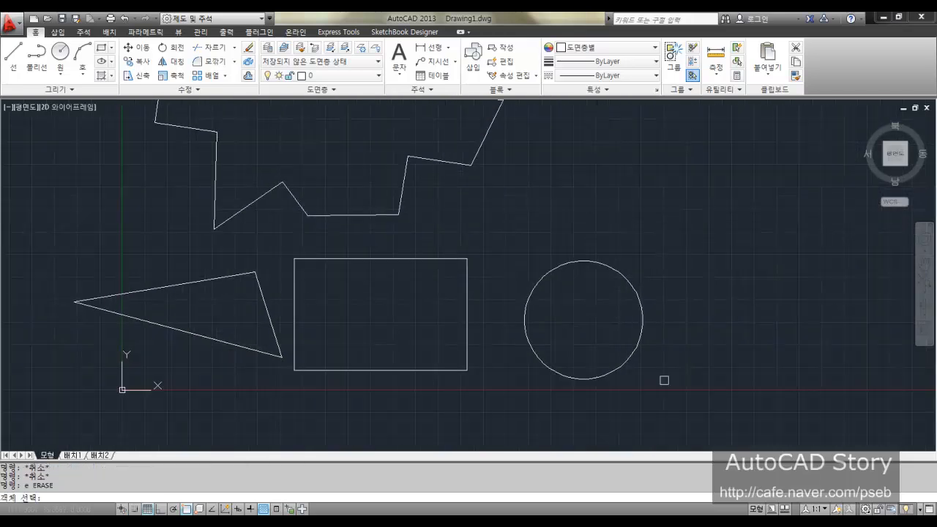
pyautogui.click(688, 391)
pyautogui.click(82, 151)
pyautogui.press('Return')
# Step: Draw two connected three-point arcs, a large C-shaped one and a shallow one continuing from its lower end
pyautogui.write('a')
pyautogui.press('Return')
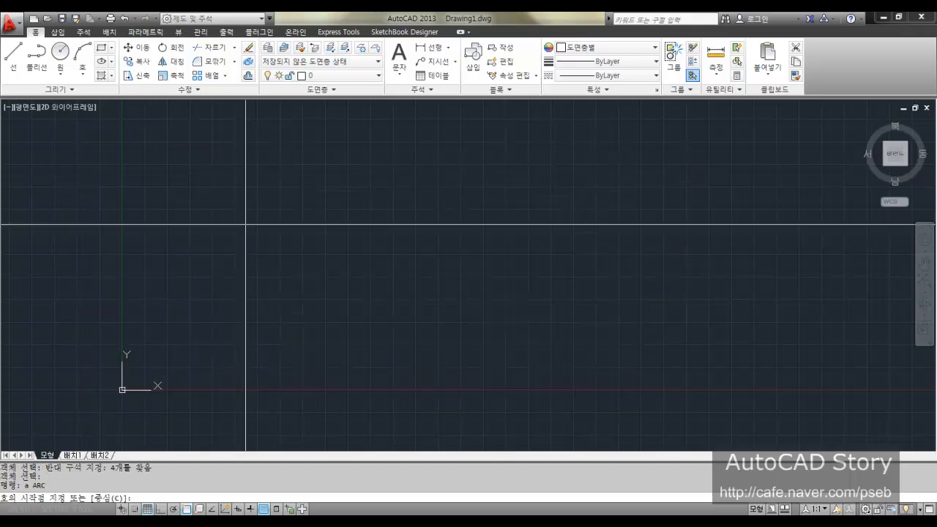
pyautogui.click(204, 205)
pyautogui.click(142, 331)
pyautogui.click(307, 365)
pyautogui.press('Return')
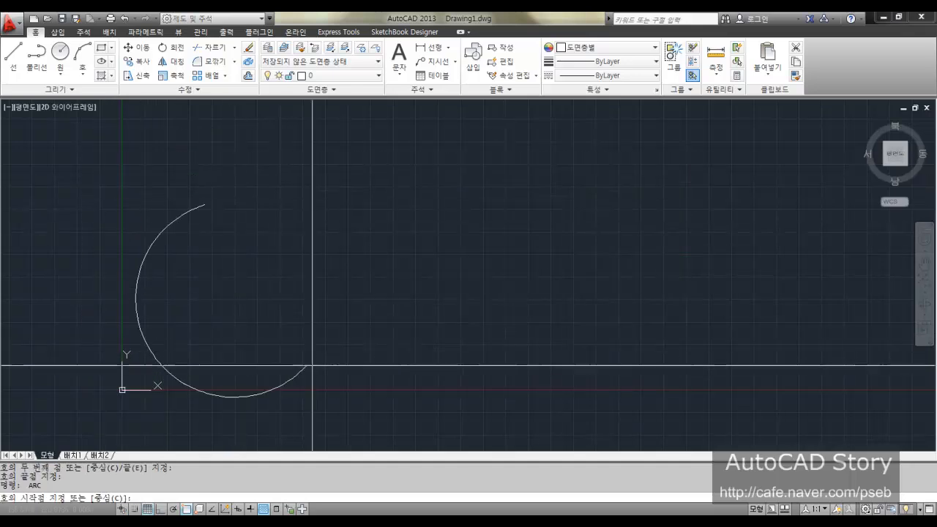
pyautogui.click(307, 365)
pyautogui.click(602, 358)
pyautogui.click(640, 371)
# Step: Draw two connected lines from the shallow arc's free end, one rising steeply and one sloping back over the arcs
pyautogui.write('l')
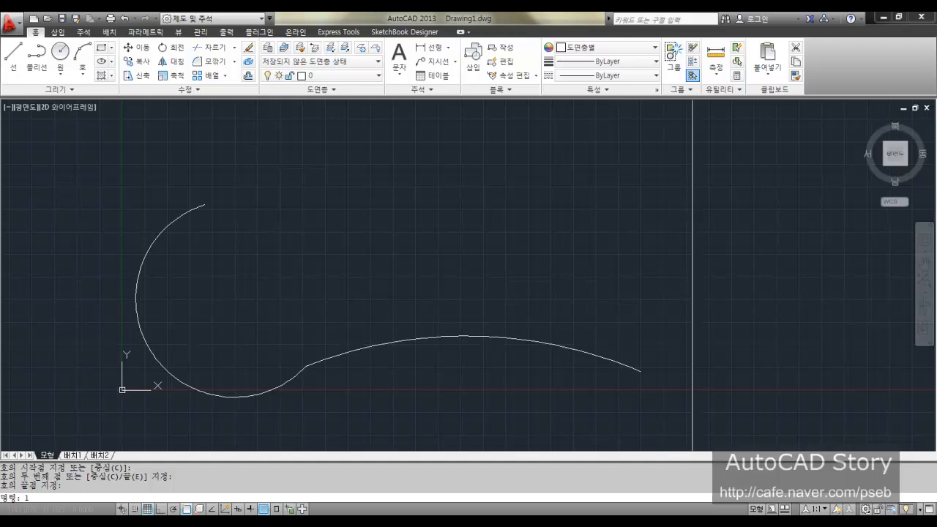
pyautogui.press('Return')
pyautogui.click(641, 371)
pyautogui.click(647, 185)
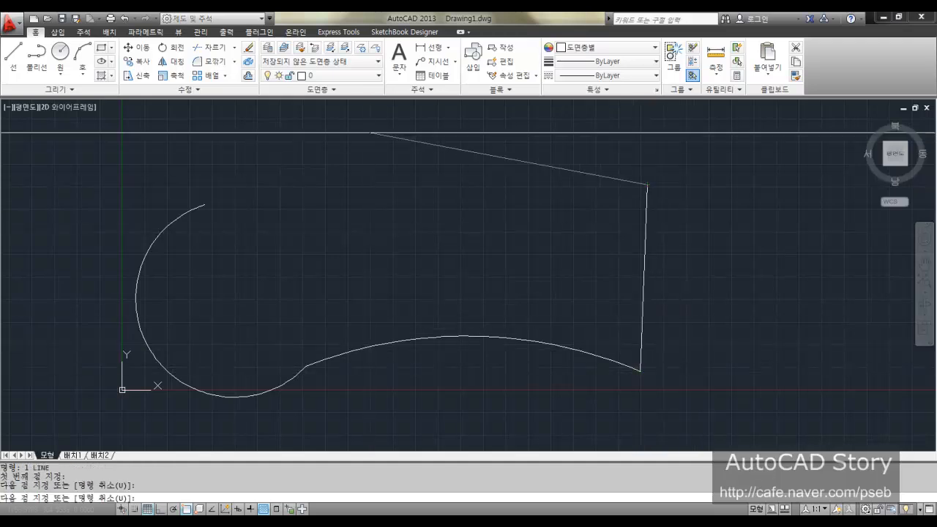
pyautogui.click(366, 117)
pyautogui.press('Return')
# Step: Close the outline with a three-point arc from the C-shaped arc's upper end to the sloping line's open end
pyautogui.write('a')
pyautogui.press('Return')
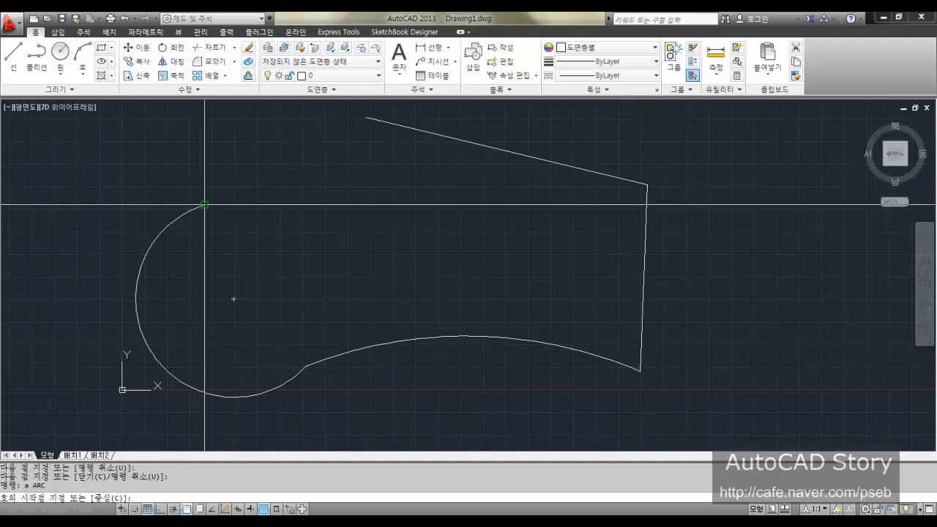
pyautogui.click(204, 205)
pyautogui.click(278, 242)
pyautogui.click(366, 117)
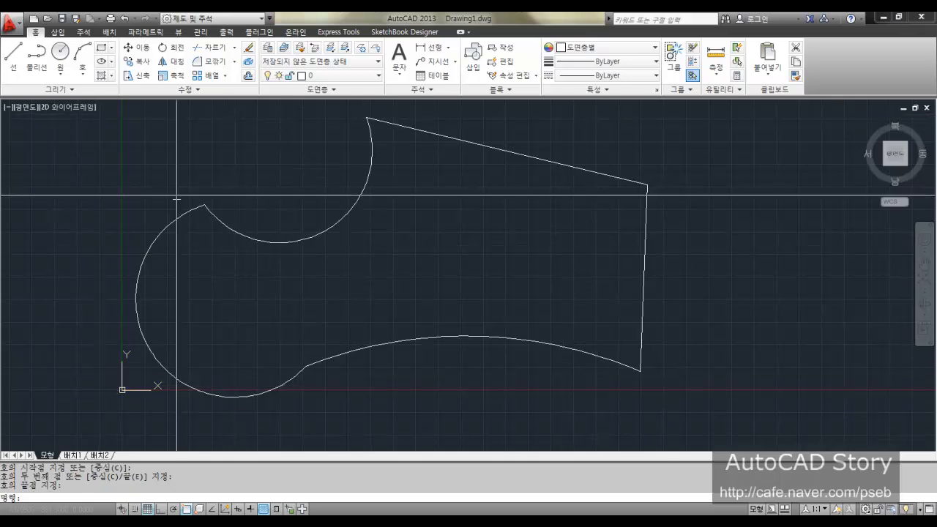
# Step: Convert the shallow lower arc to a polyline with PEDIT and join all arcs and lines of the outline into it
pyautogui.write('pe')
pyautogui.press('Return')
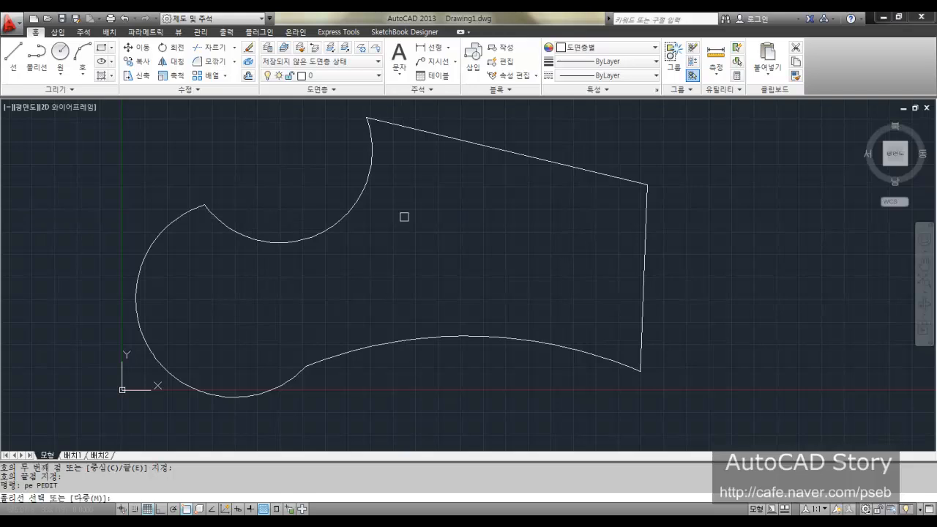
pyautogui.click(503, 331)
pyautogui.press('Return')
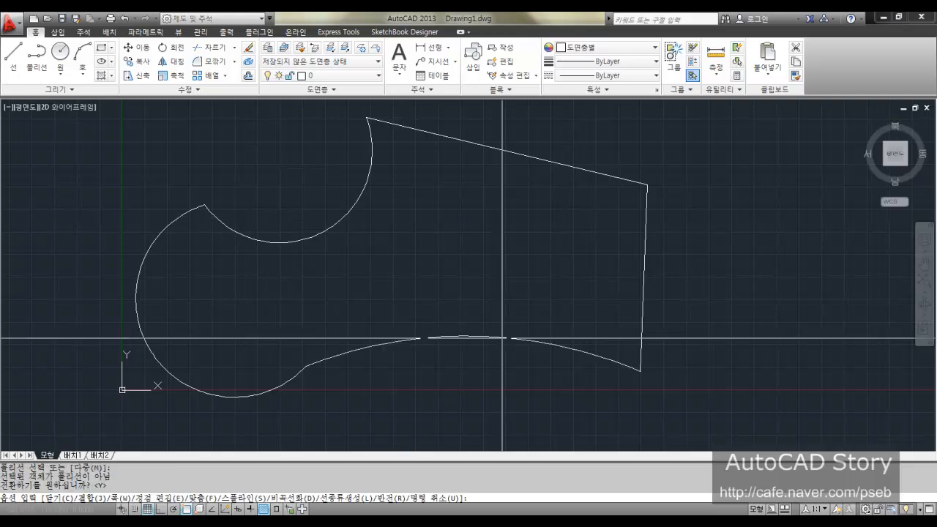
pyautogui.write('j')
pyautogui.press('Return')
pyautogui.click(680, 407)
pyautogui.click(135, 162)
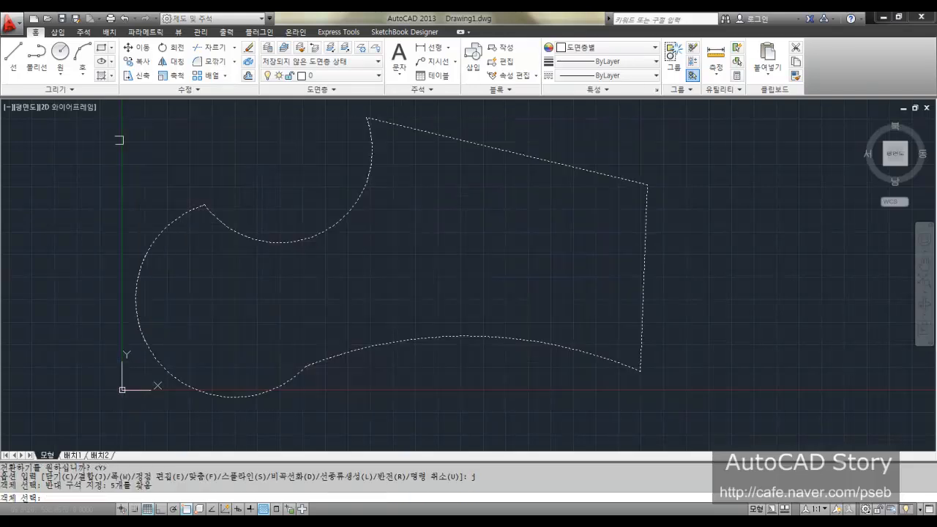
pyautogui.press('Return')
pyautogui.press('Return')
# Step: Measure the area and perimeter of the joined arc-and-line outline using the AREA command's Object option
pyautogui.write('aa')
pyautogui.press('Return')
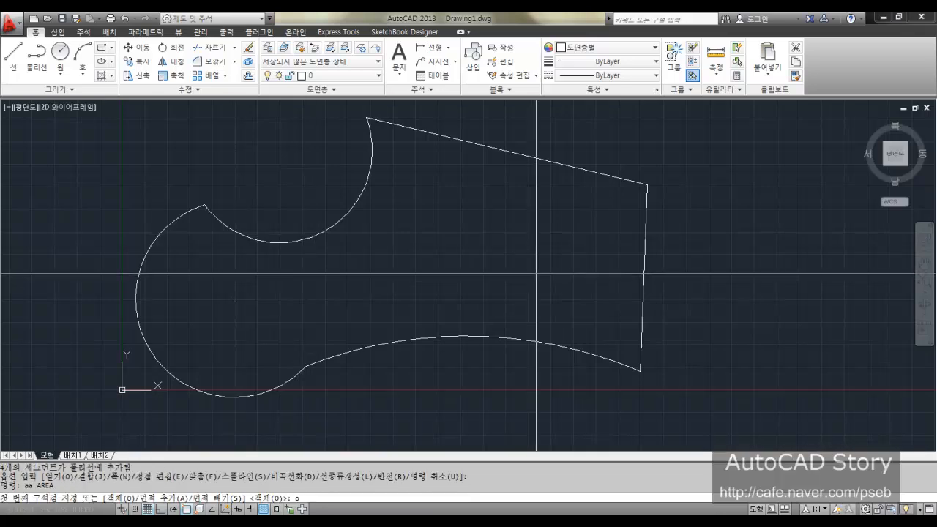
pyautogui.write('o')
pyautogui.press('Return')
pyautogui.click(330, 230)
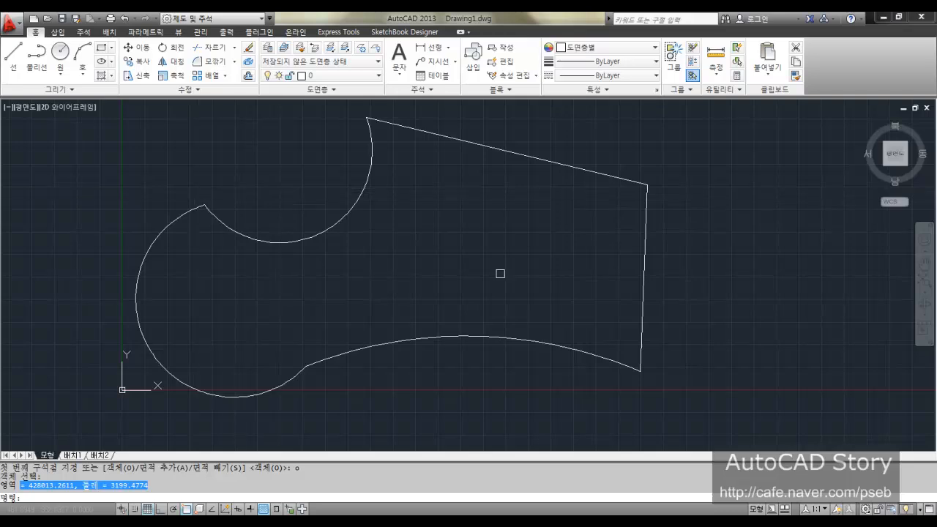
pyautogui.scroll(-2, 505, 265)
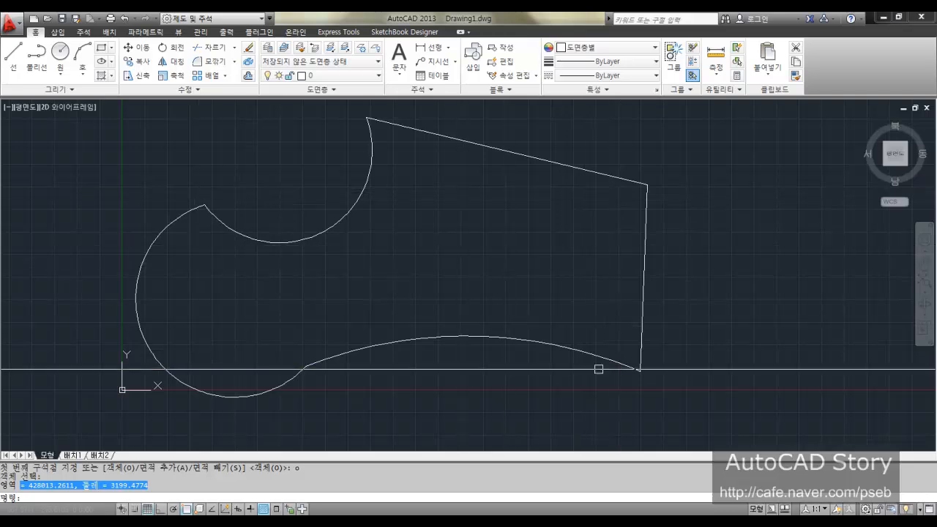
# Step: Erase the joined arc-and-line outline
pyautogui.write('e')
pyautogui.press('Return')
pyautogui.click(672, 356)
pyautogui.click(584, 387)
pyautogui.press('Return')
# Step: Draw a rectangle by two opposite corners in the emptied drawing
pyautogui.write('za')
pyautogui.press('Return')
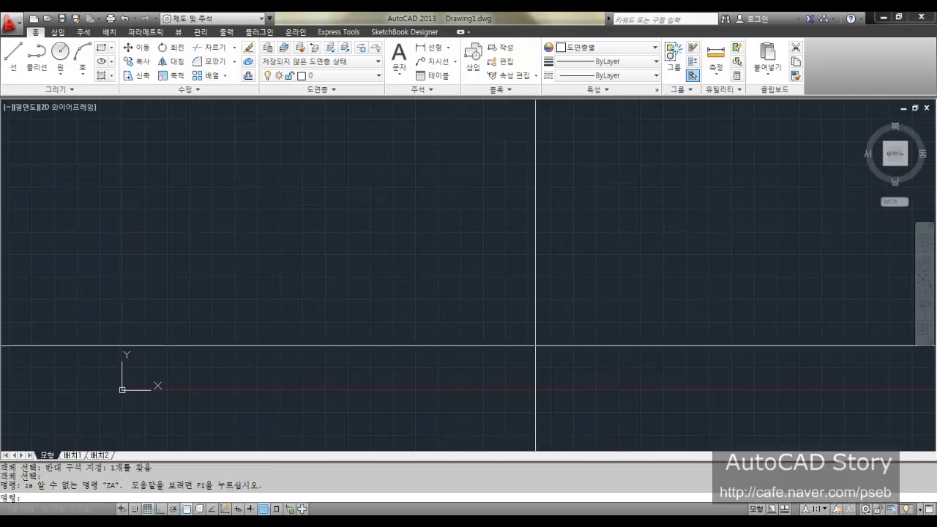
pyautogui.write('z')
pyautogui.press('Return')
pyautogui.write('a')
pyautogui.press('Return')
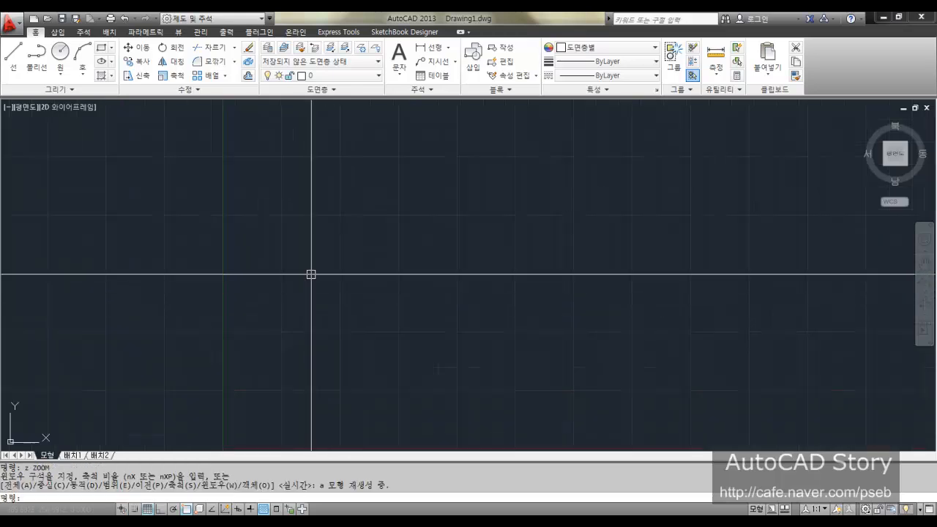
pyautogui.write('rec')
pyautogui.press('Return')
pyautogui.click(123, 172)
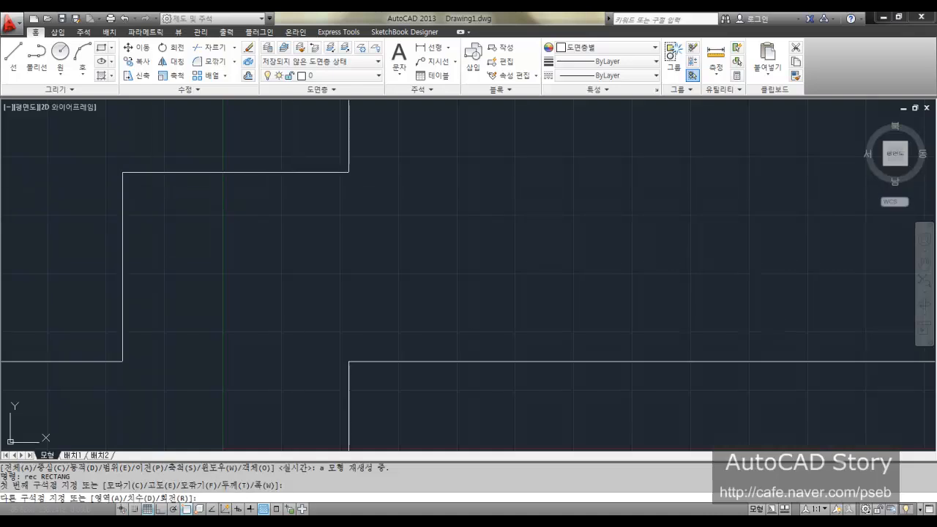
pyautogui.click(374, 374)
# Step: Draw a circle with a radius of about 101 just beside the rectangle
pyautogui.write('c')
pyautogui.press('Return')
pyautogui.click(528, 276)
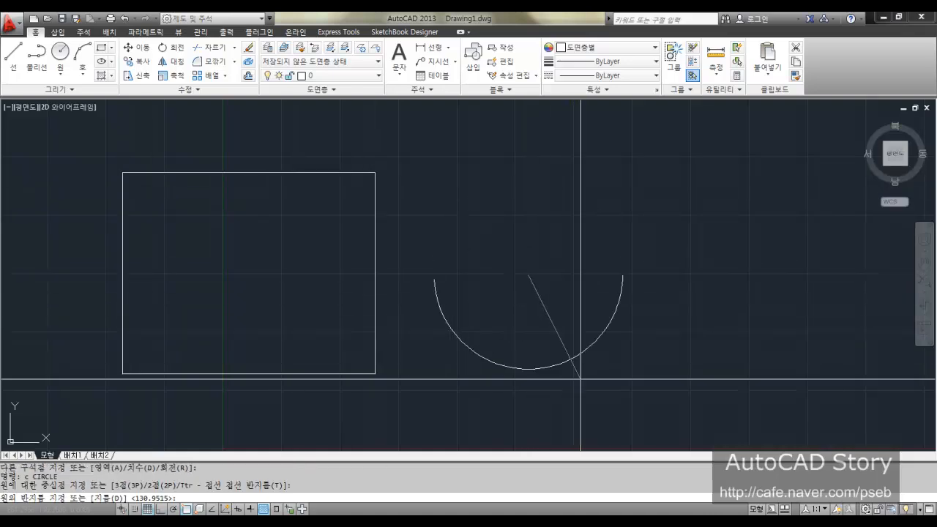
pyautogui.click(577, 382)
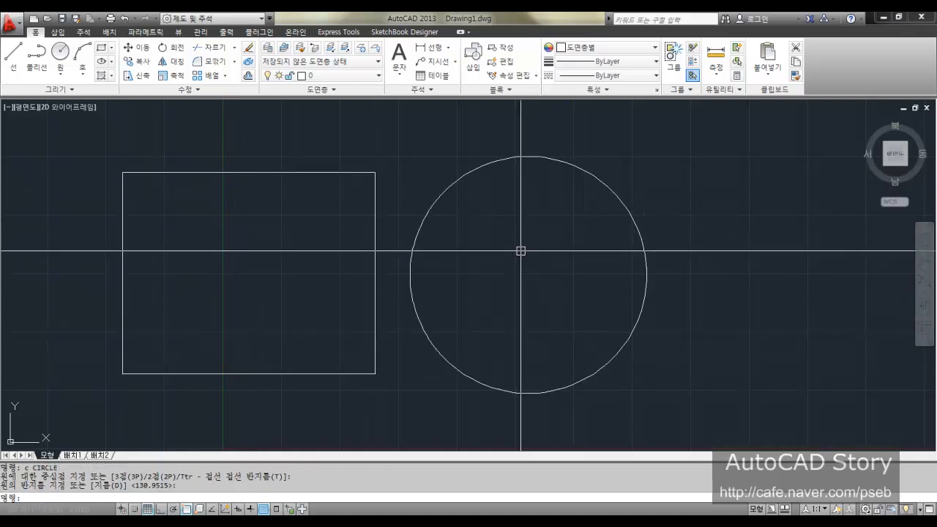
# Step: Draw a much larger rectangle well to the right of the first two shapes, with a circle inside its left half
pyautogui.moveTo(690, 273); pyautogui.dragTo(663, 186, button='middle')
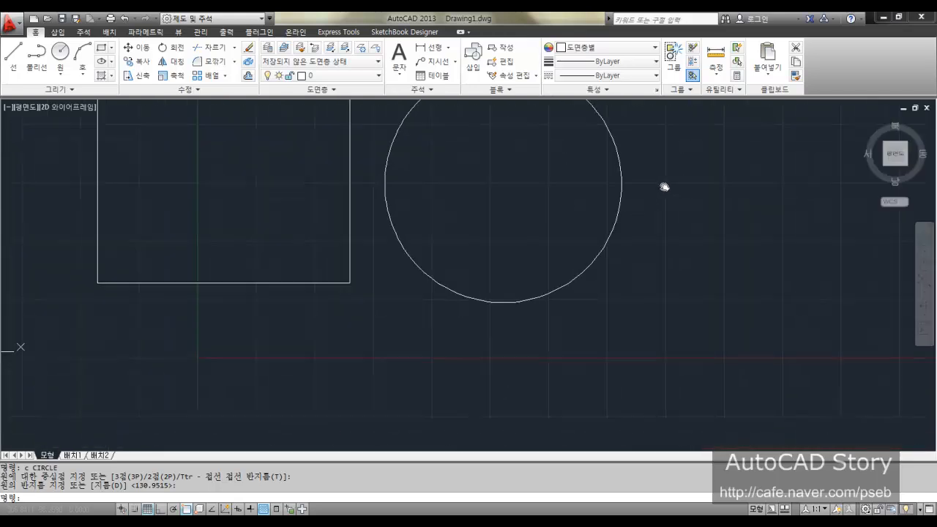
pyautogui.scroll(-4, 661, 219)
pyautogui.moveTo(661, 220); pyautogui.dragTo(336, 234, button='middle')
pyautogui.scroll(-2, 357, 236)
pyautogui.write('rec')
pyautogui.press('Return')
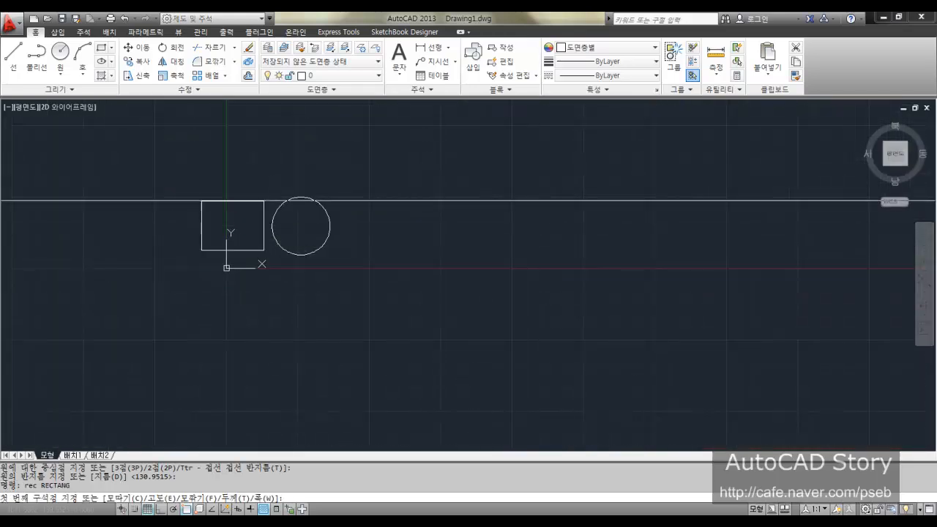
pyautogui.click(515, 188)
pyautogui.click(793, 333)
pyautogui.write('c')
pyautogui.press('Return')
pyautogui.click(573, 257)
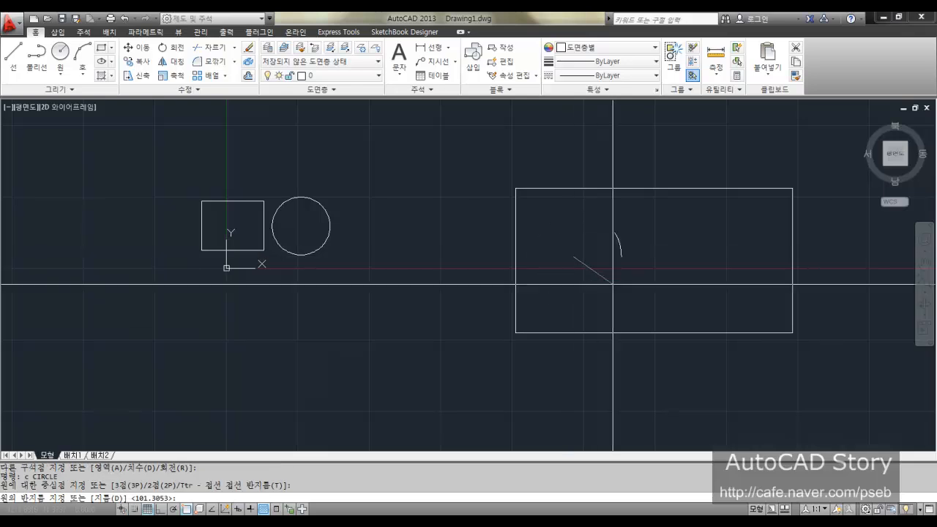
pyautogui.click(625, 260)
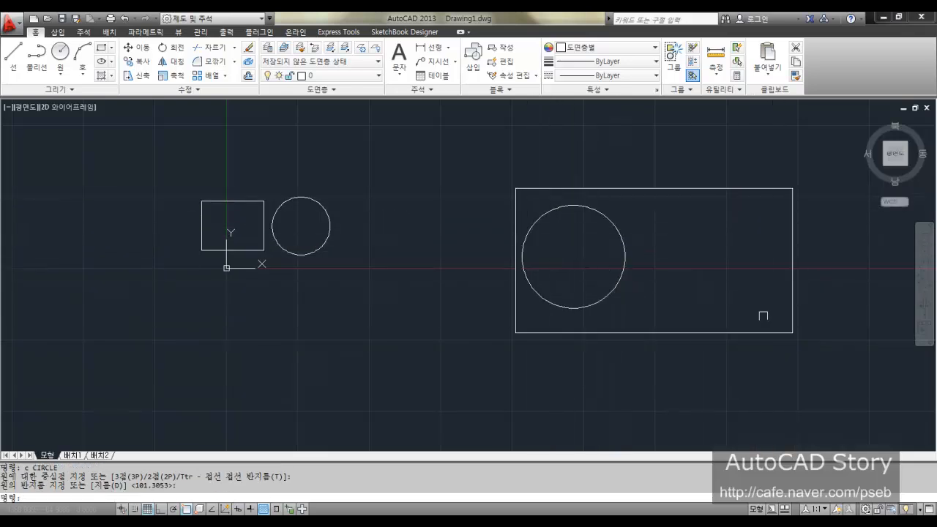
# Step: Start the AREA command with the small rectangle and circle filling the view
pyautogui.moveTo(248, 233); pyautogui.dragTo(441, 295, button='middle')
pyautogui.scroll(6, 474, 272)
pyautogui.scroll(-2, 477, 270)
pyautogui.scroll(2, 432, 282)
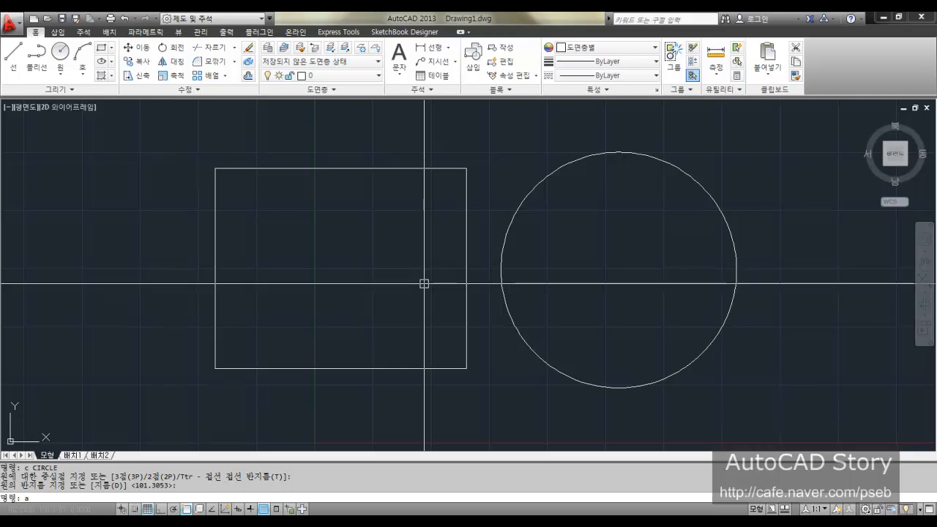
pyautogui.press('Return')
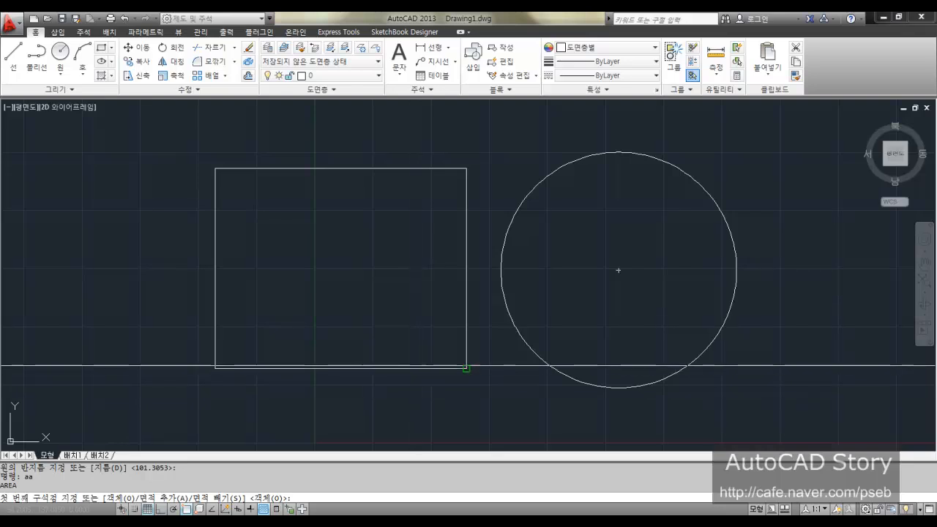
# Step: Switch to the Notepad notes, add a line reading "Add" below the polyline note, and return to the AutoCAD drawing
pyautogui.hotkey('alt', 'Tab')
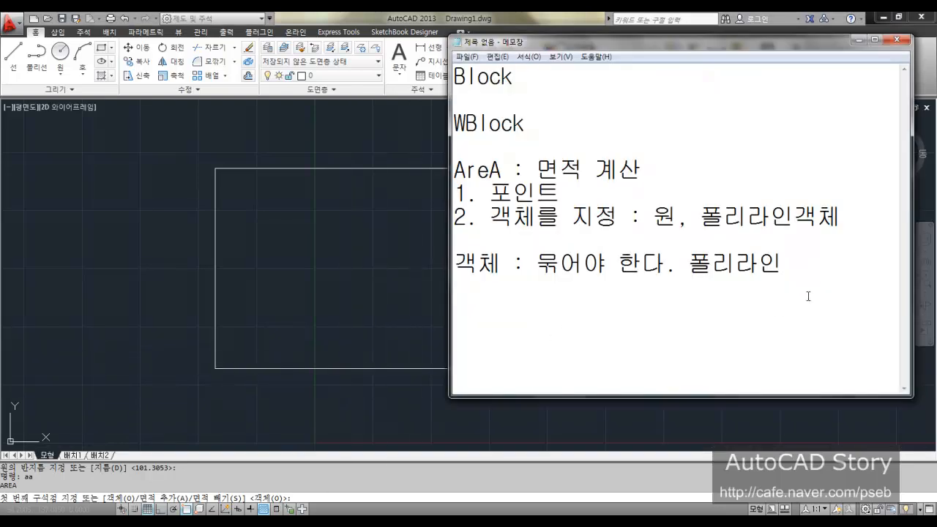
pyautogui.press('Return')
pyautogui.write('Add')
pyautogui.click(392, 321)
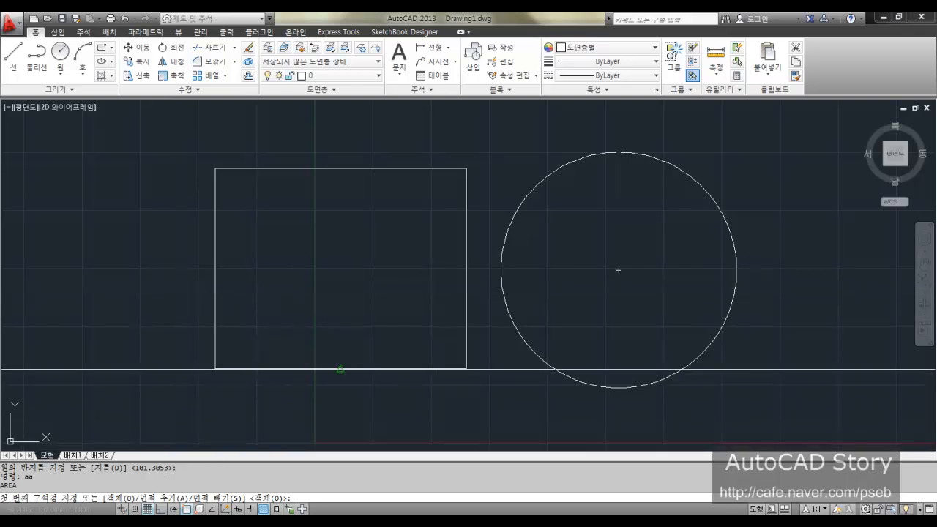
# Step: Measure the combined area of the small rectangle and circle using AREA's Add and Object options, and end the command
pyautogui.write('a')
pyautogui.press('Return')
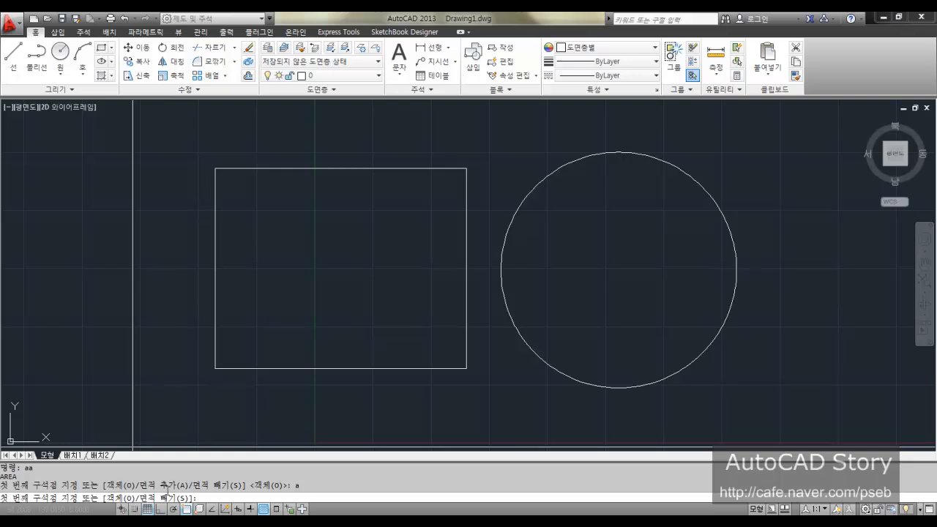
pyautogui.press('Return')
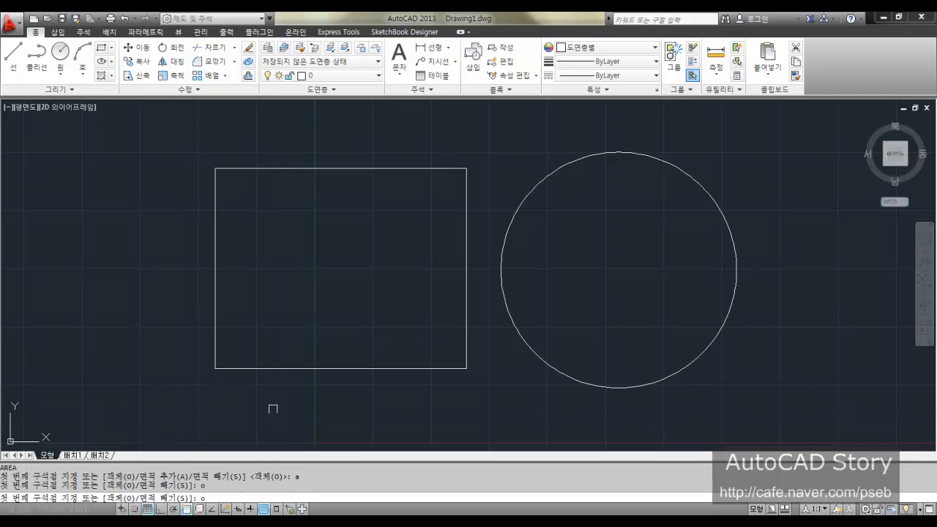
pyautogui.click(294, 370)
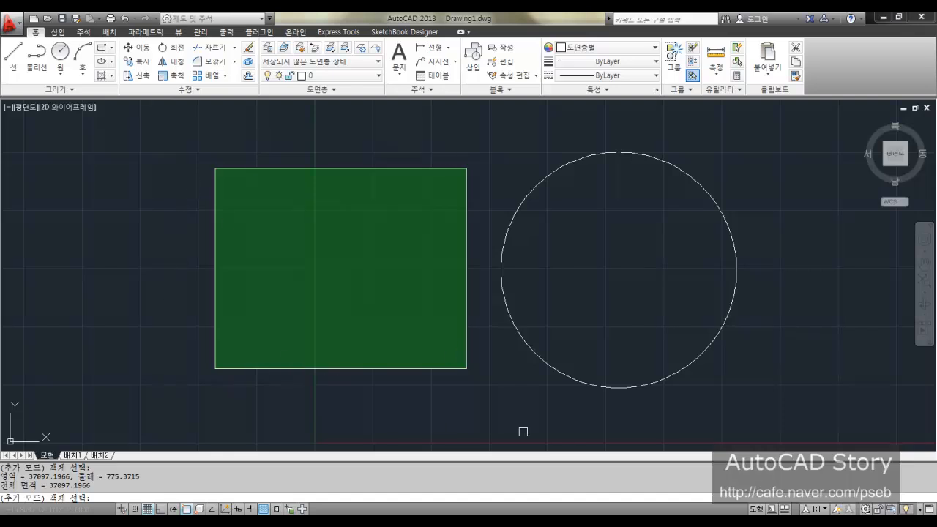
pyautogui.click(554, 370)
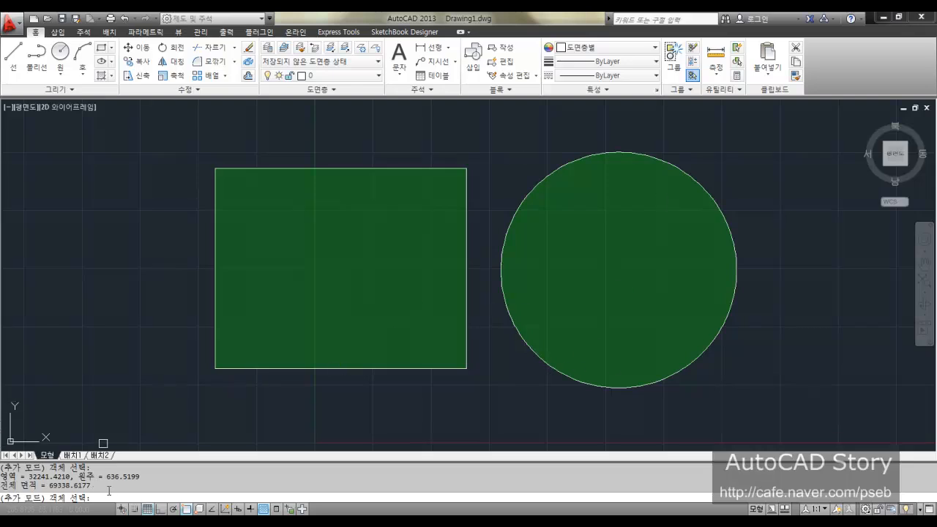
pyautogui.moveTo(109, 490); pyautogui.dragTo(147, 472)
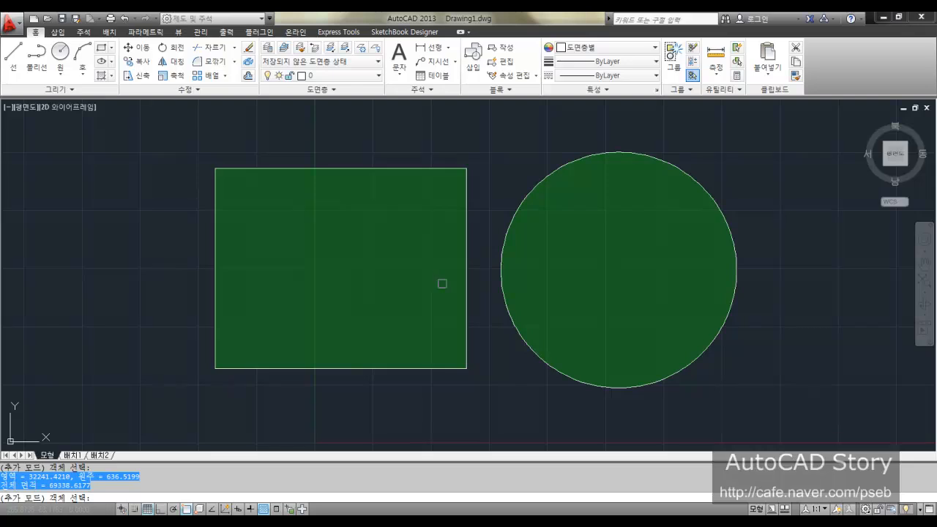
pyautogui.press('Escape')
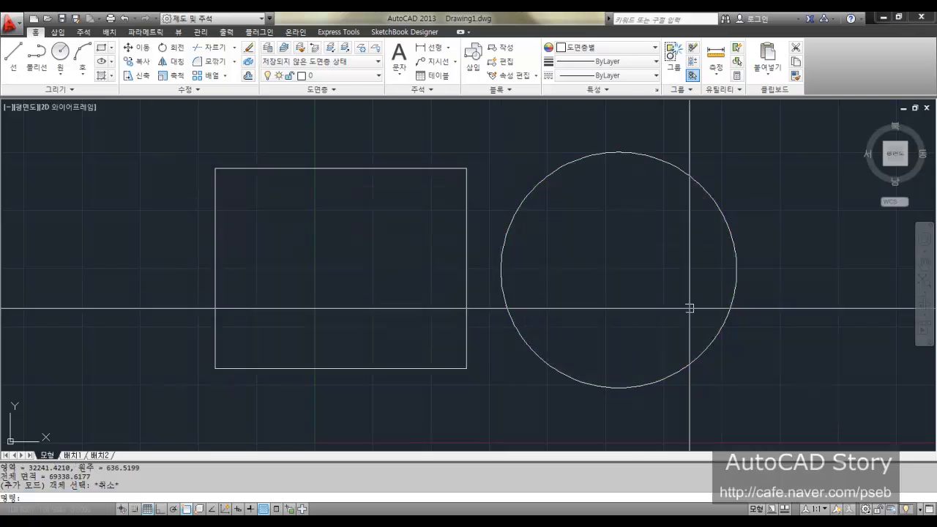
# Step: Repeat the AREA measurement of the small rectangle and circle using the Add and Object options, and end the command
pyautogui.moveTo(691, 309); pyautogui.dragTo(724, 299, button='middle')
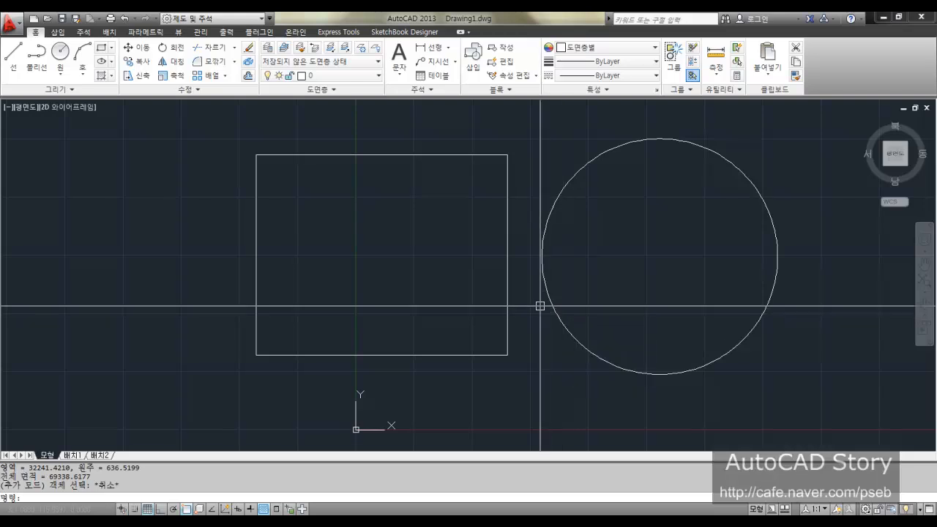
pyautogui.write('aa')
pyautogui.press('Return')
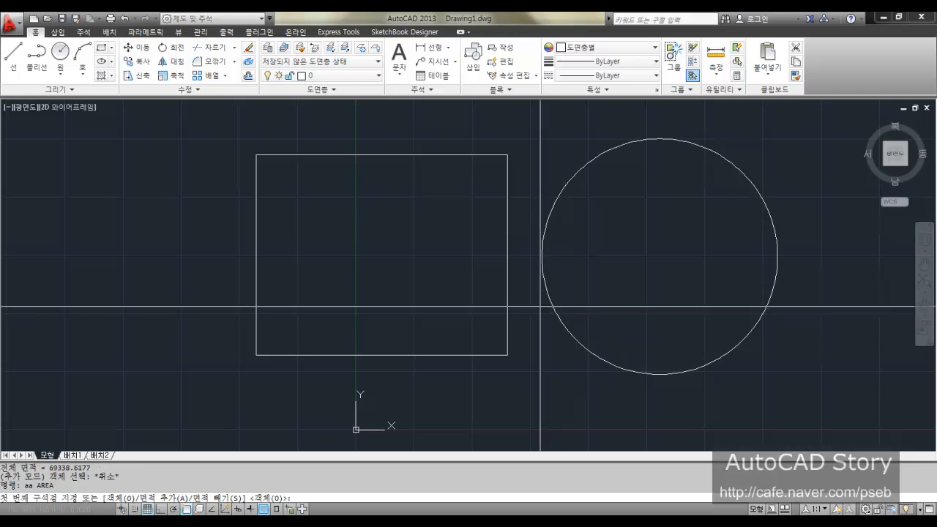
pyautogui.write('a')
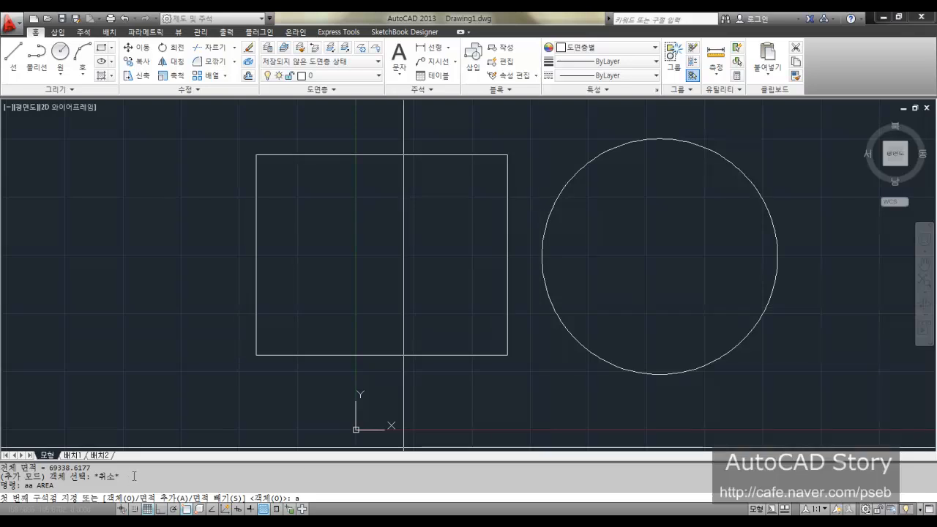
pyautogui.press('Return')
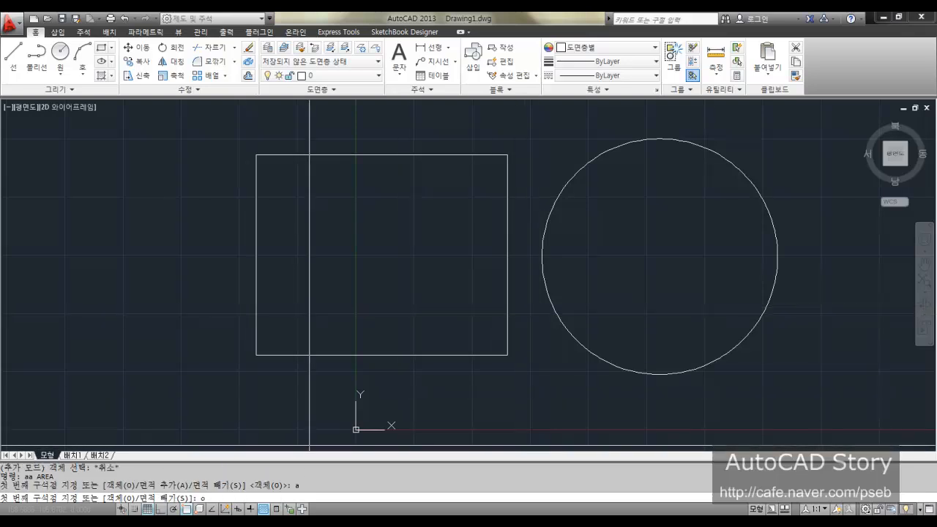
pyautogui.write('o')
pyautogui.press('Return')
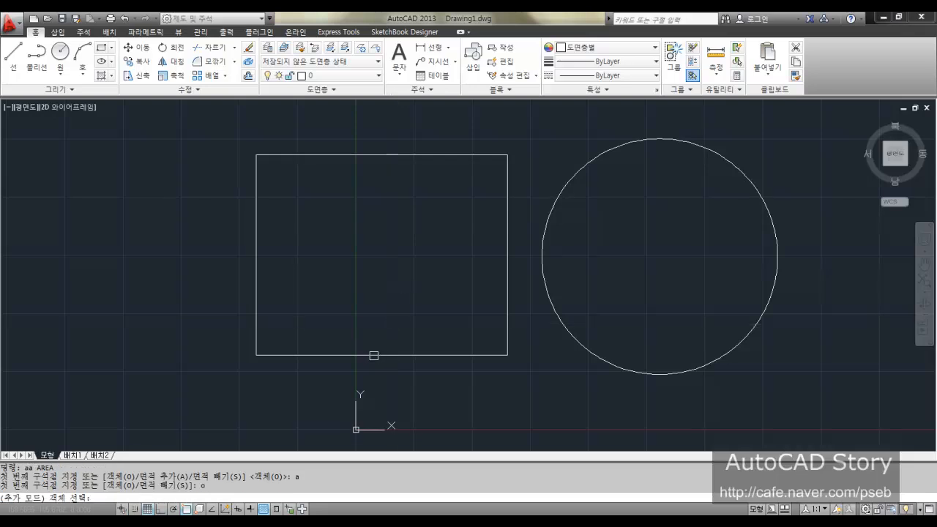
pyautogui.click(373, 355)
pyautogui.click(573, 340)
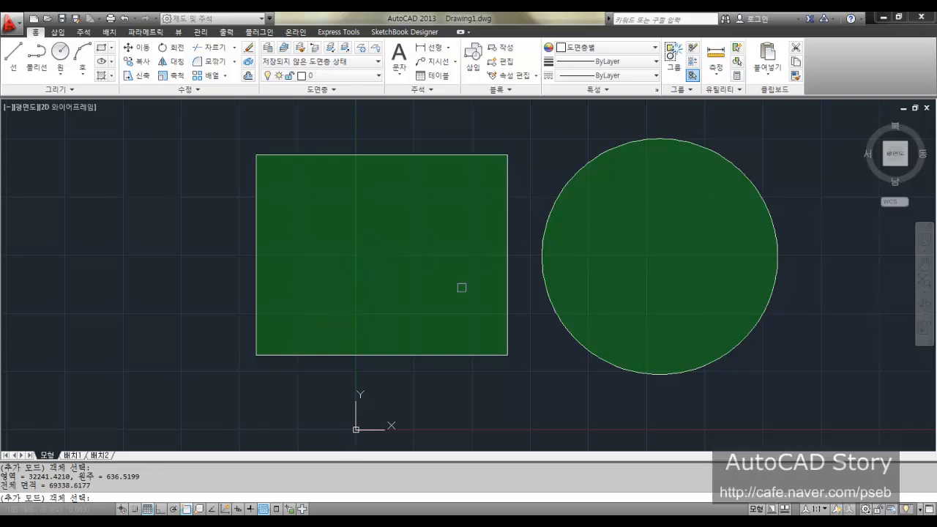
pyautogui.press('Escape')
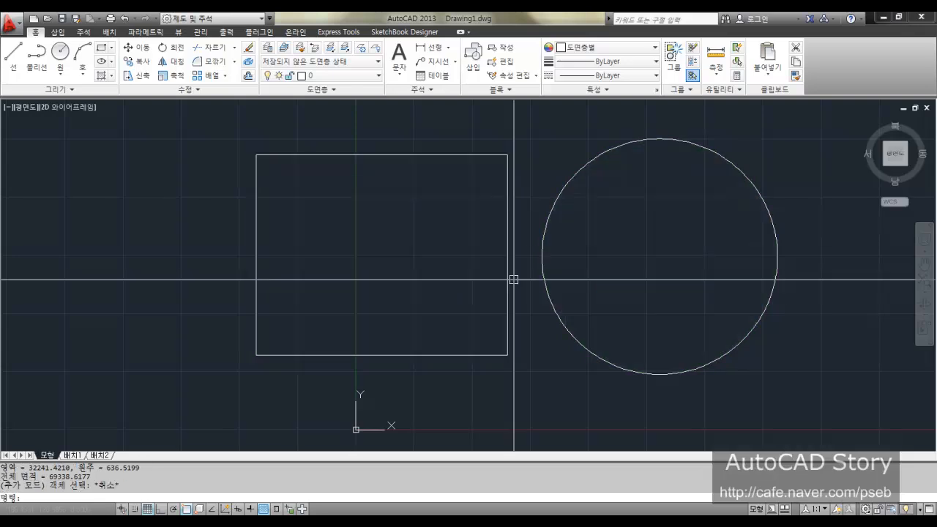
# Step: Bring the large rectangle with the circle inside it into the centre of the view
pyautogui.moveTo(725, 329); pyautogui.dragTo(63, 270, button='middle')
pyautogui.scroll(-2, 662, 315)
pyautogui.moveTo(128, 271); pyautogui.dragTo(337, 278, button='middle')
pyautogui.scroll(1, 472, 293)
pyautogui.scroll(-2, 473, 293)
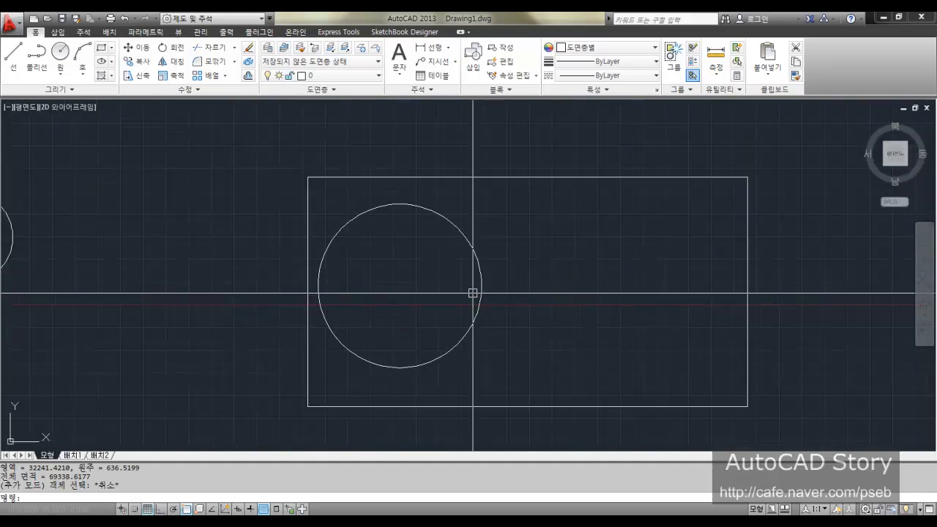
pyautogui.moveTo(476, 293); pyautogui.dragTo(411, 271, button='middle')
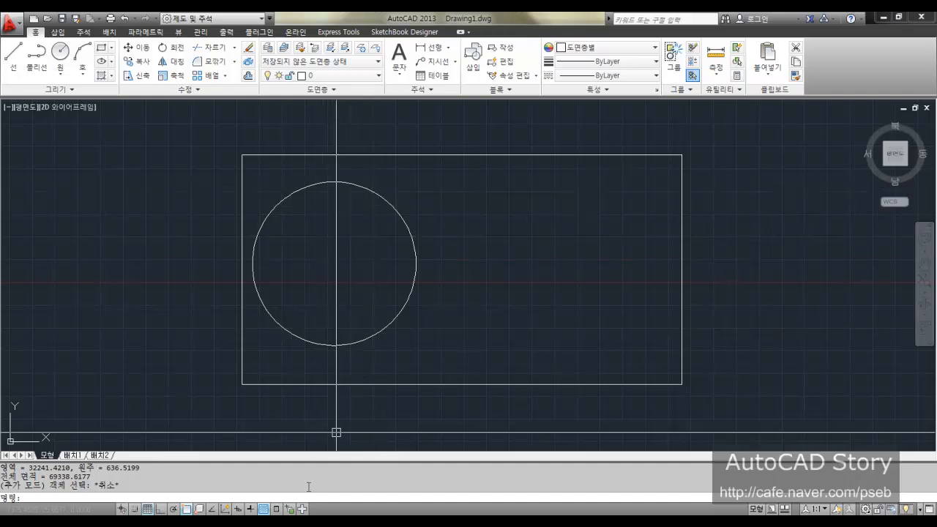
# Step: Switch to the Notepad notes and, below a blank line after "Add", start a line reading "Add -> 선택 ->"
pyautogui.click(283, 523)
pyautogui.press('Return')
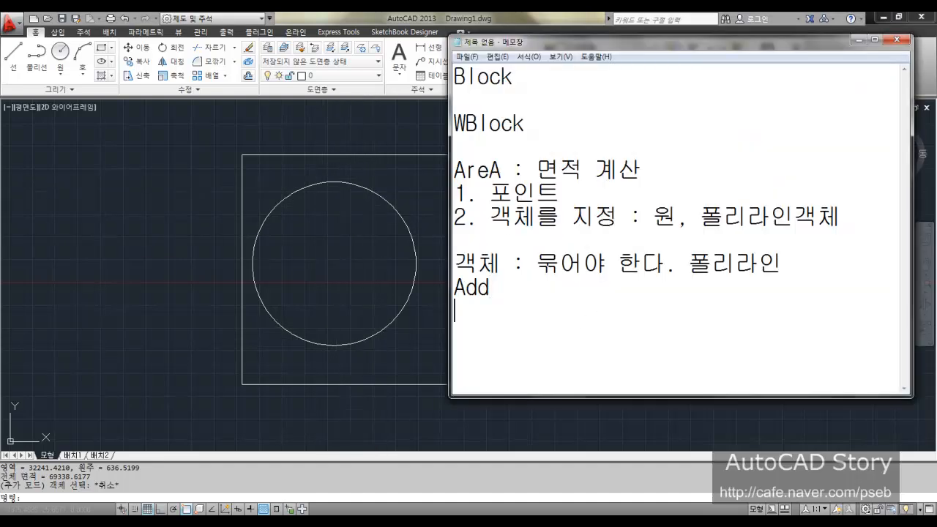
pyautogui.press('Return')
pyautogui.press('Hangul')
pyautogui.write('Add  -')
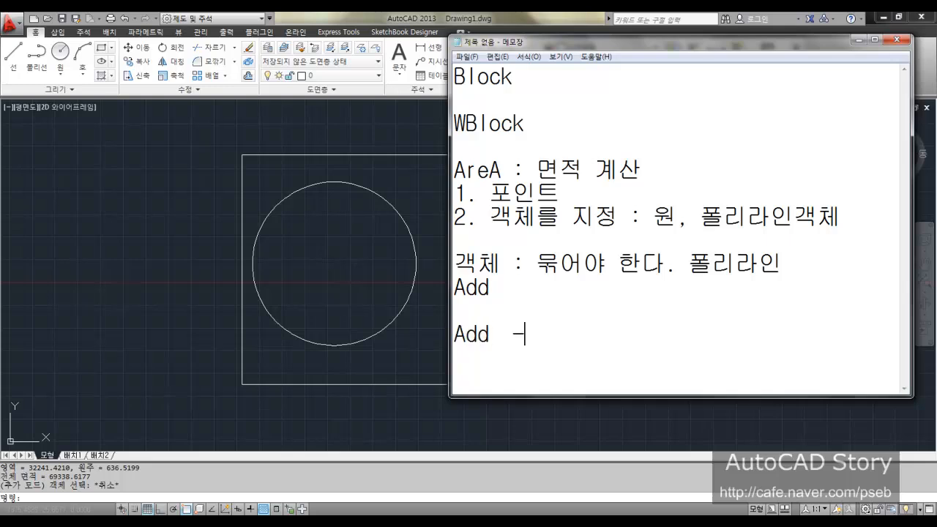
pyautogui.write('>tjs')
pyautogui.press('BackSpace')
pyautogui.press('BackSpace')
pyautogui.press('BackSpace')
pyautogui.write('선택')
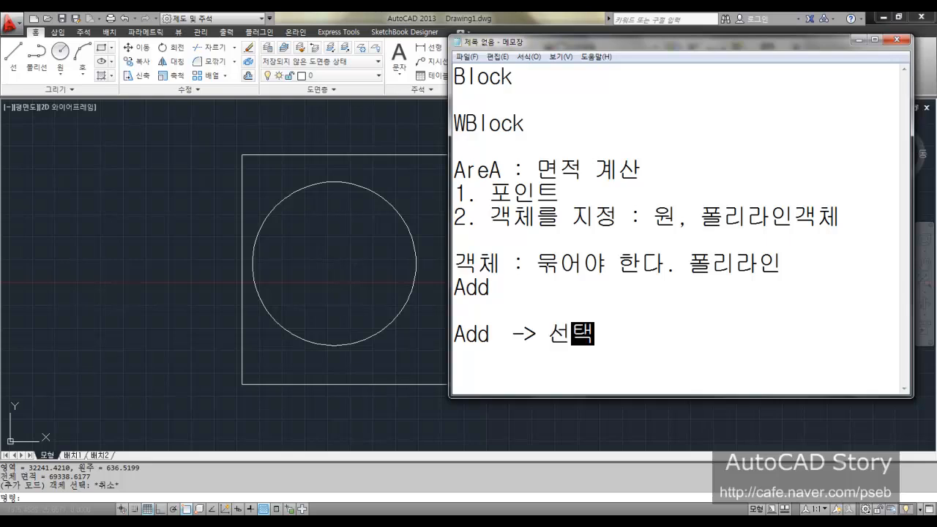
pyautogui.write(' -> ')
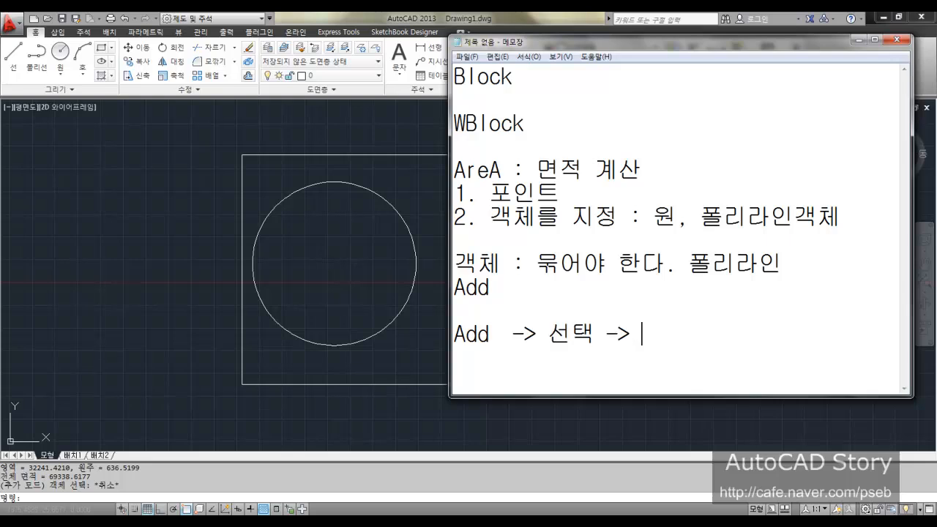
# Step: Complete the note line with "Sub -> 선택" and return to the AutoCAD drawing
pyautogui.write('ㄴ')
pyautogui.press('BackSpace')
pyautogui.write('s')
pyautogui.press('BackSpace')
pyautogui.write('Sub -> ')
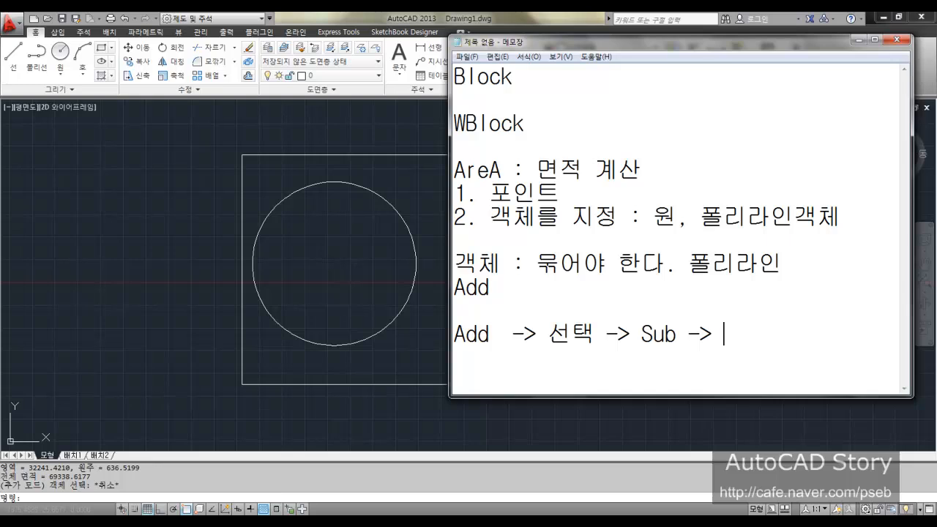
pyautogui.write('선택')
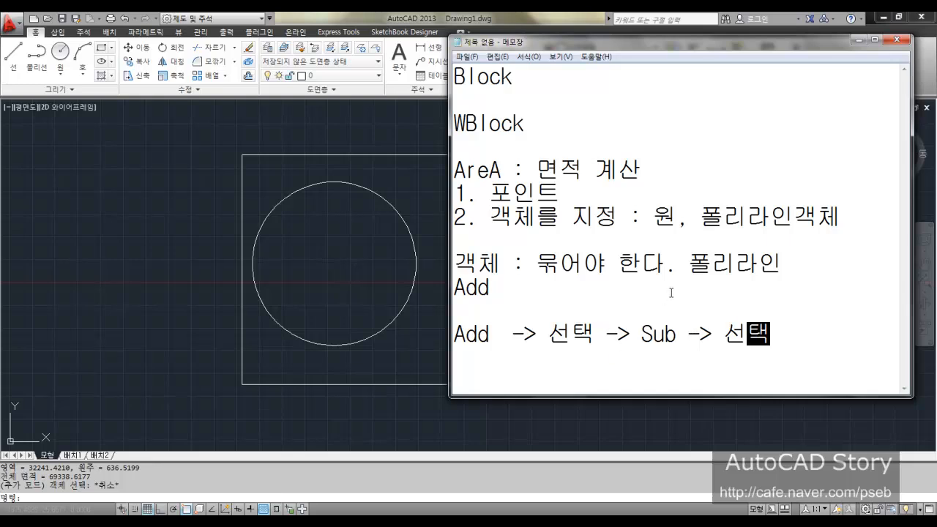
pyautogui.click(357, 300)
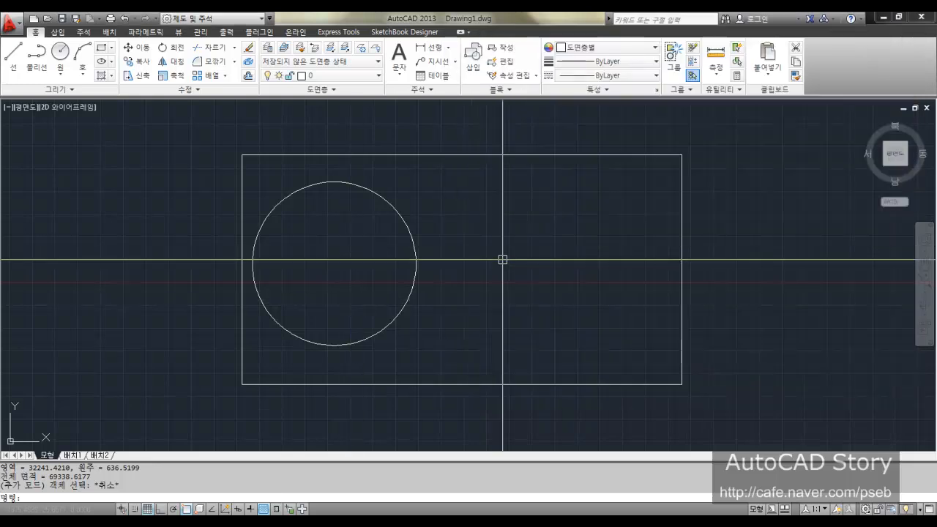
# Step: Start AREA, add the large rectangle's area with the Add and Object options, and finish the add selection
pyautogui.write('aa')
pyautogui.press('Return')
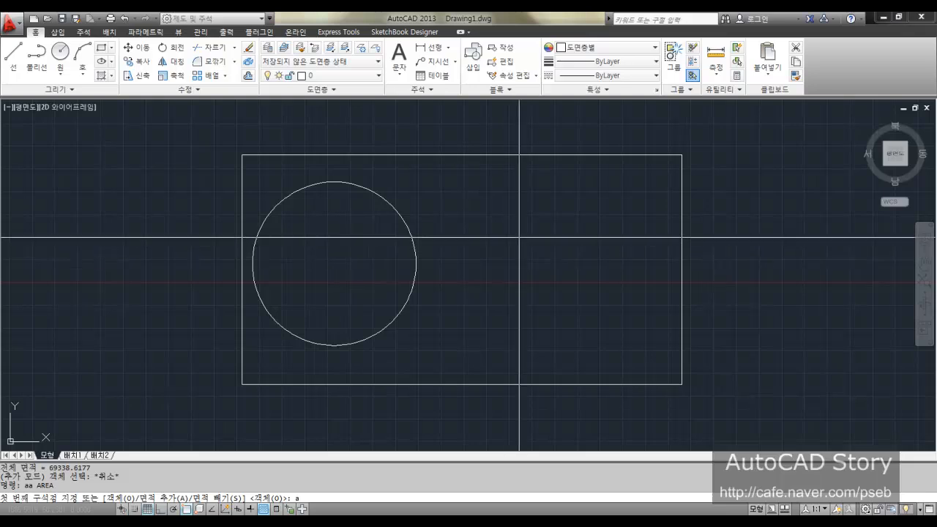
pyautogui.write('a')
pyautogui.press('Return')
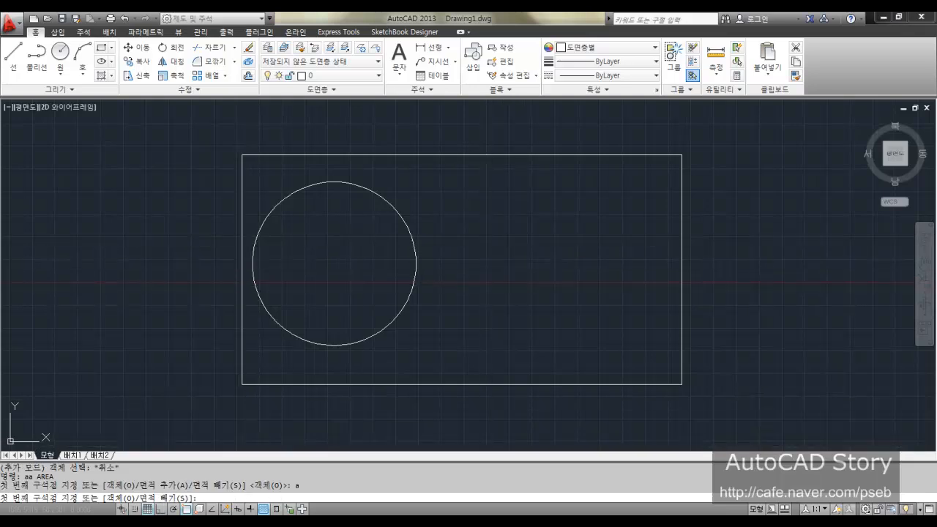
pyautogui.write('o')
pyautogui.press('Return')
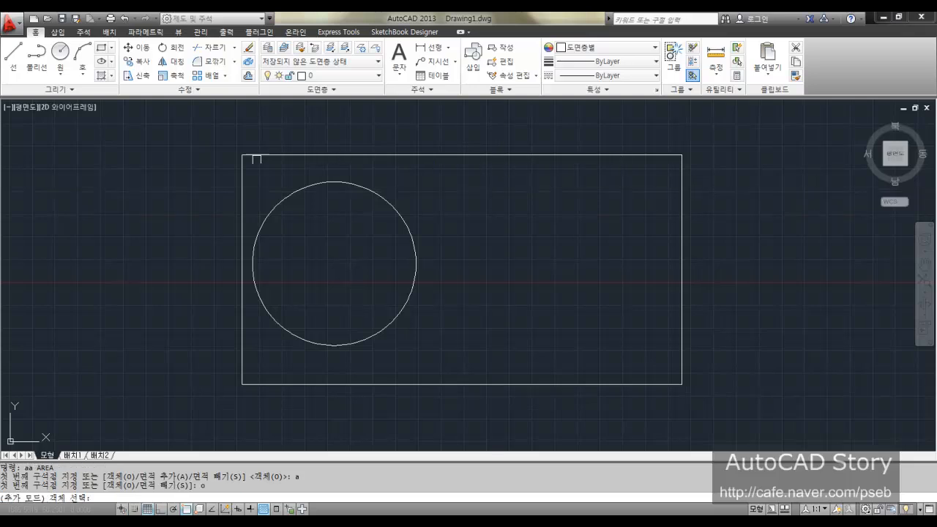
pyautogui.click(531, 384)
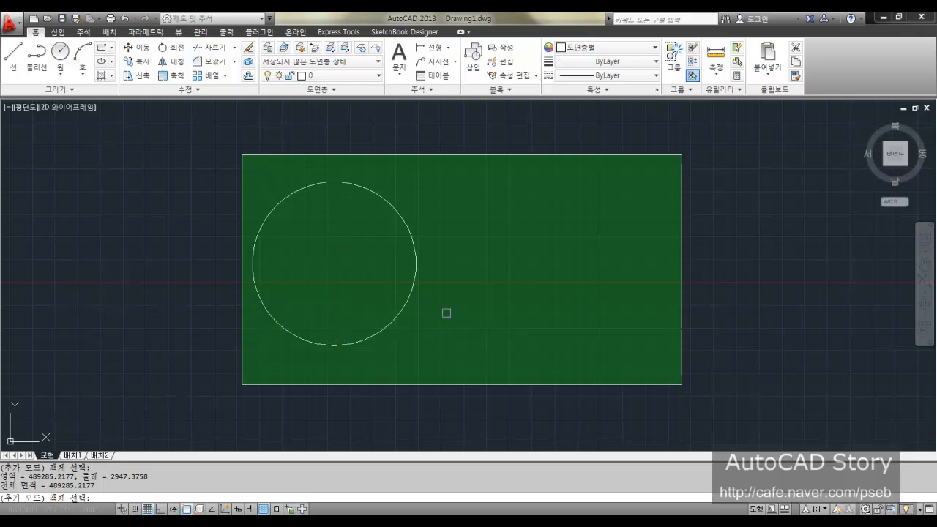
pyautogui.press('Return')
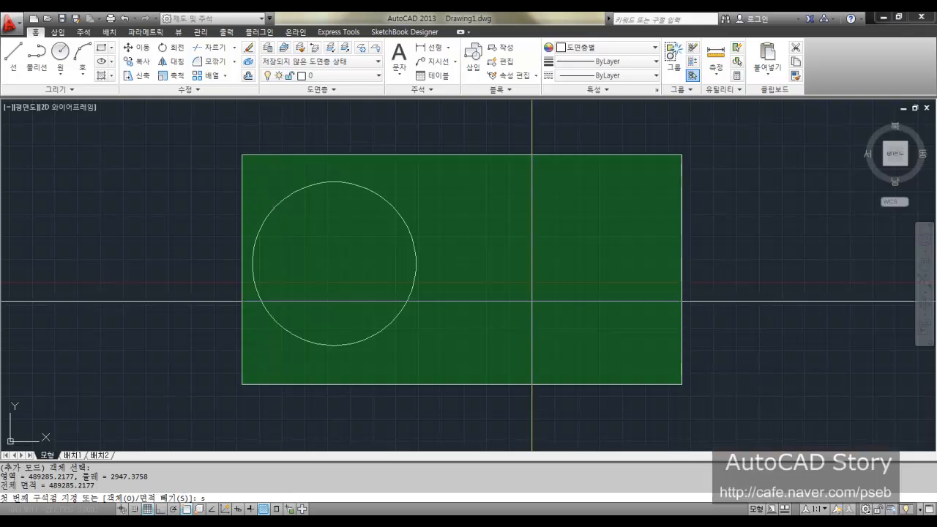
# Step: Subtract the inner circle's area using the Subtract and Object options, highlight the reported area lines, and end the command
pyautogui.press('Return')
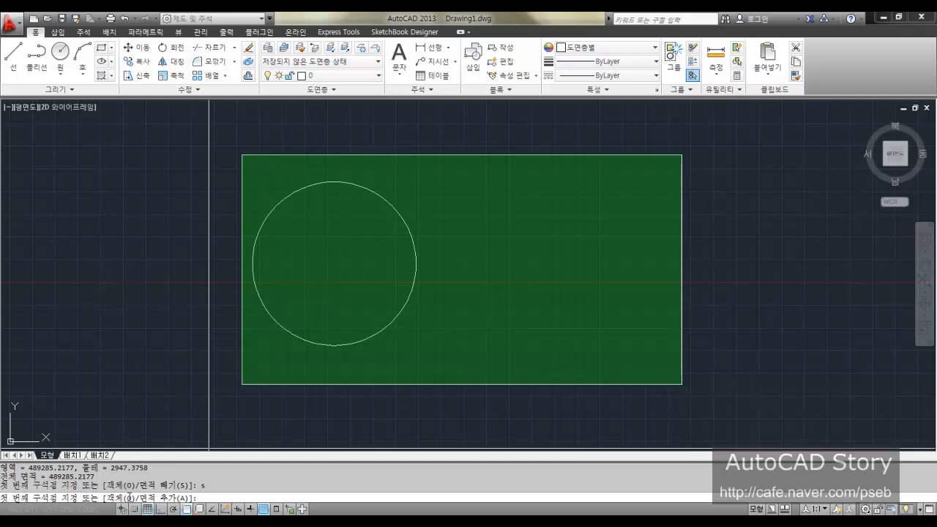
pyautogui.write('o')
pyautogui.press('Return')
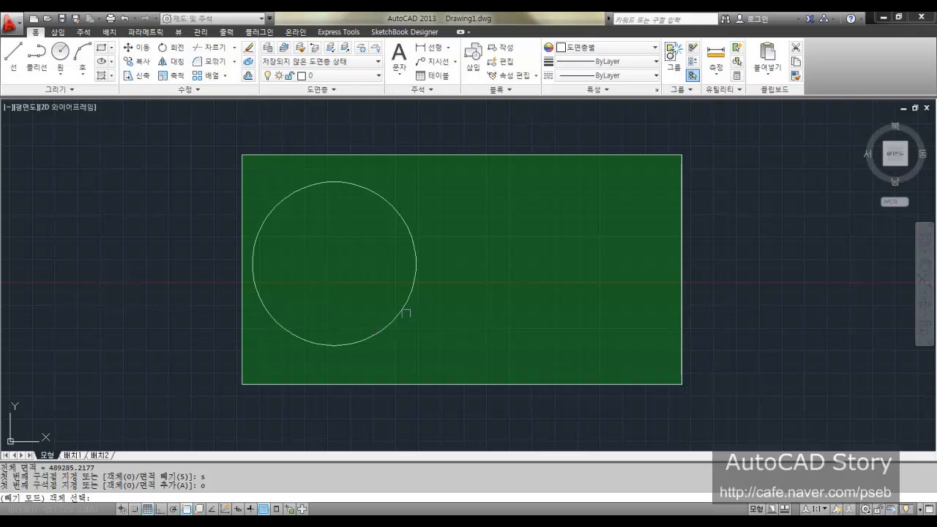
pyautogui.click(392, 319)
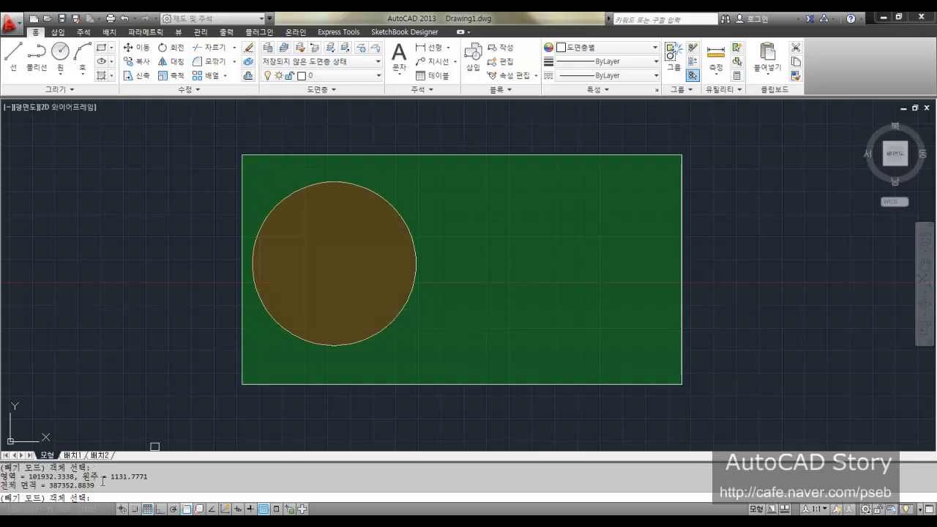
pyautogui.moveTo(95, 486)
pyautogui.mouseDown()
pyautogui.moveTo(8, 486)
pyautogui.moveTo(7, 476)
pyautogui.mouseUp()
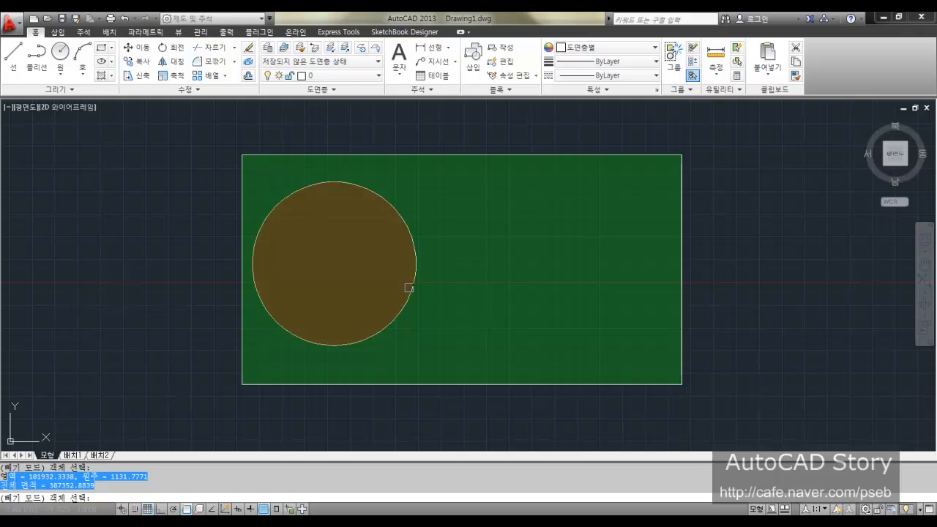
pyautogui.press('Escape')
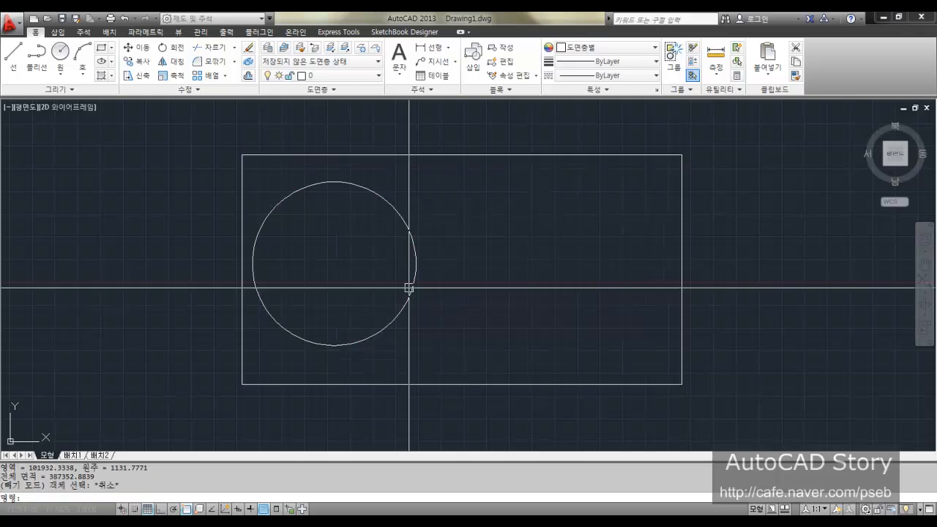
# Step: Restart AREA and again add the large rectangle as an object, closing the add selection
pyautogui.write('aa')
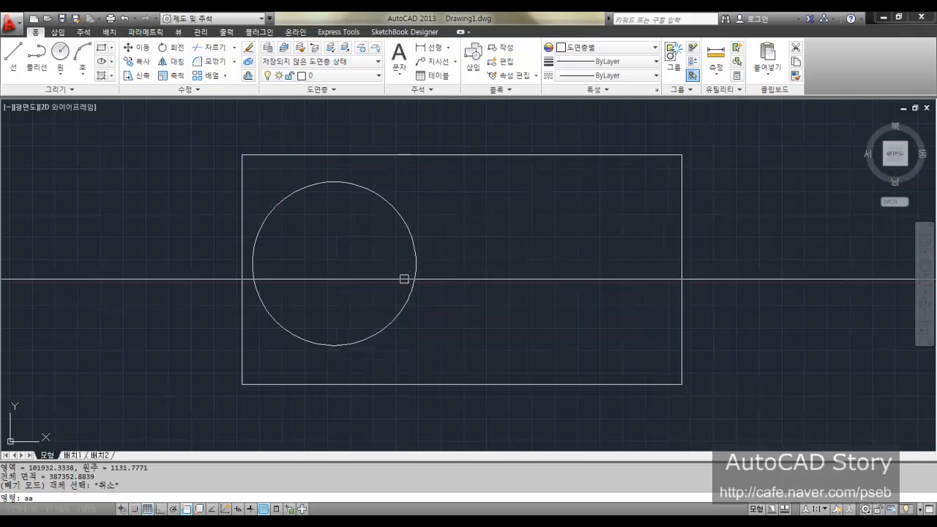
pyautogui.press('Return')
pyautogui.write('a')
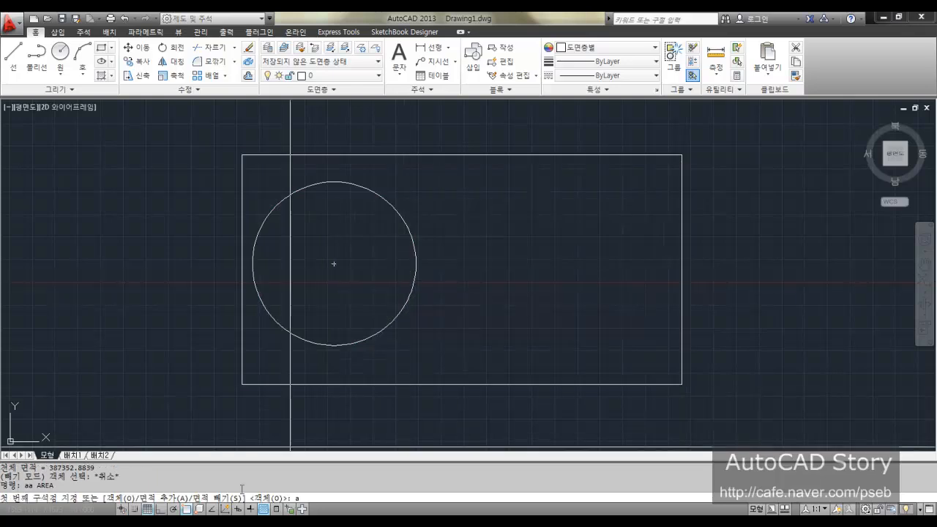
pyautogui.press('Return')
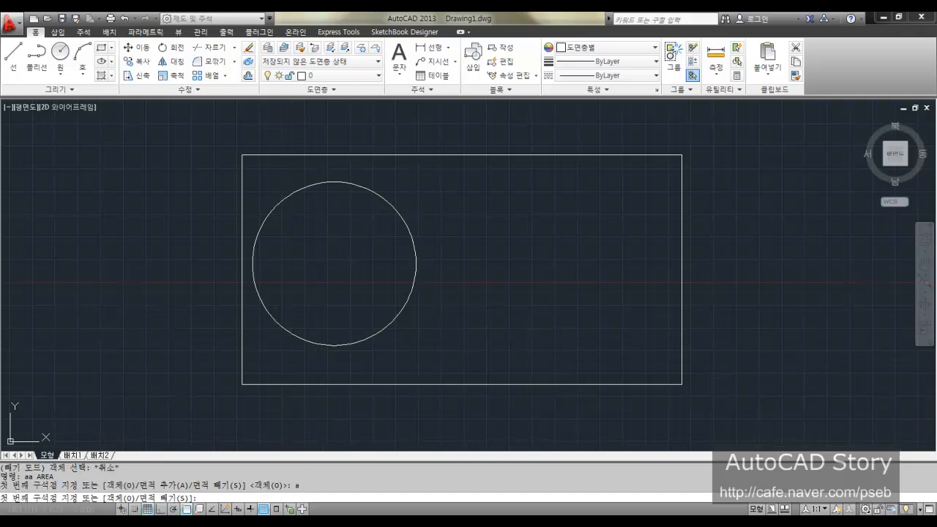
pyautogui.write('o')
pyautogui.press('Return')
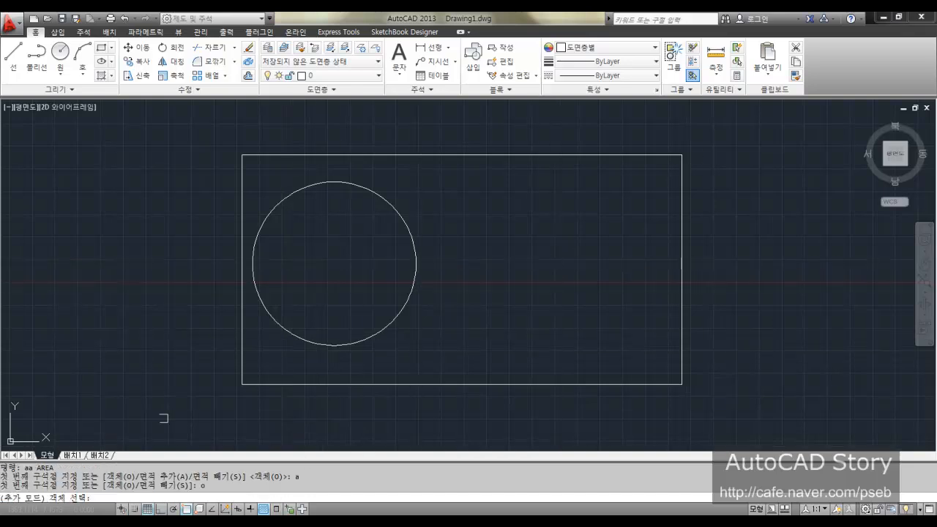
pyautogui.click(420, 385)
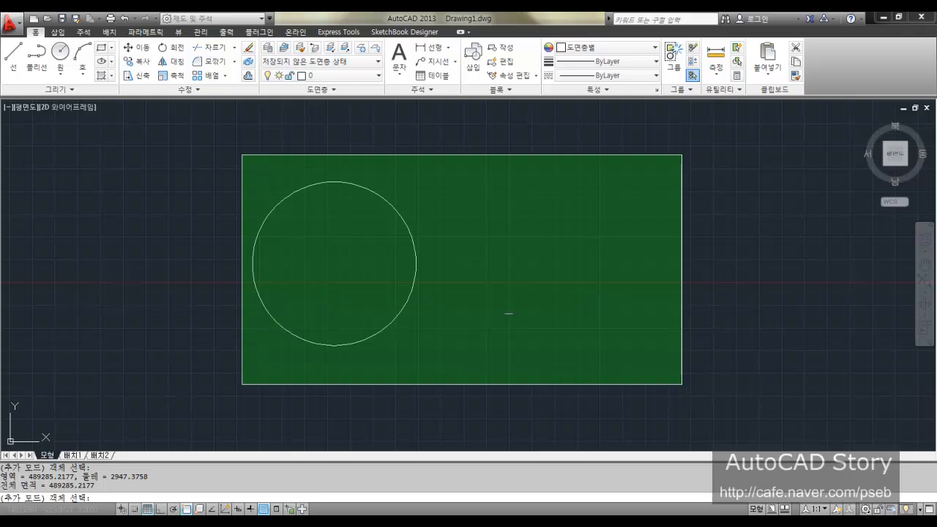
pyautogui.press('Return')
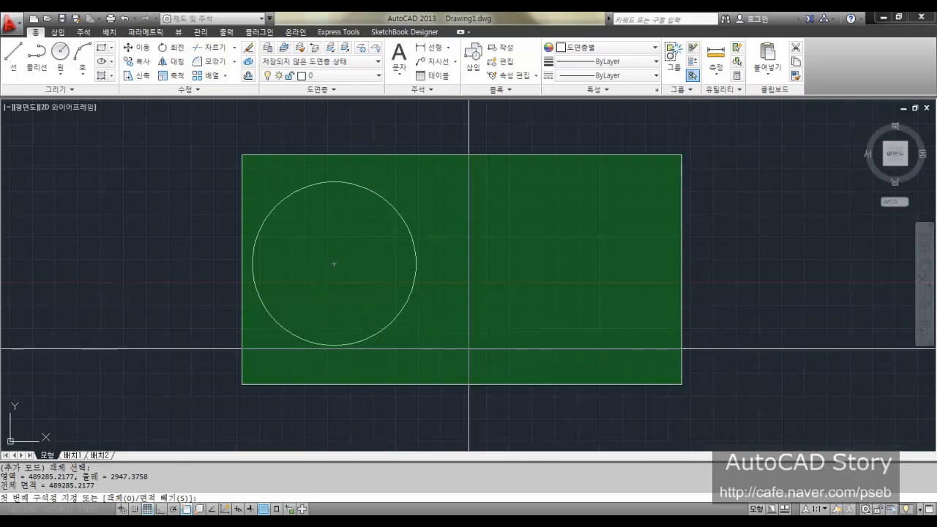
# Step: Subtract the circle inside the large rectangle as an object, and highlight part of the area result in the command history
pyautogui.write('s')
pyautogui.press('Return')
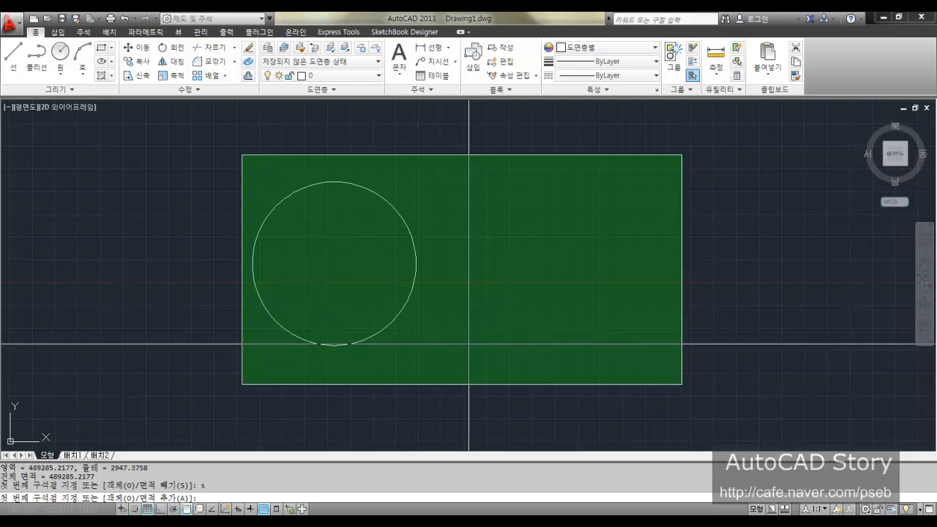
pyautogui.write('oo')
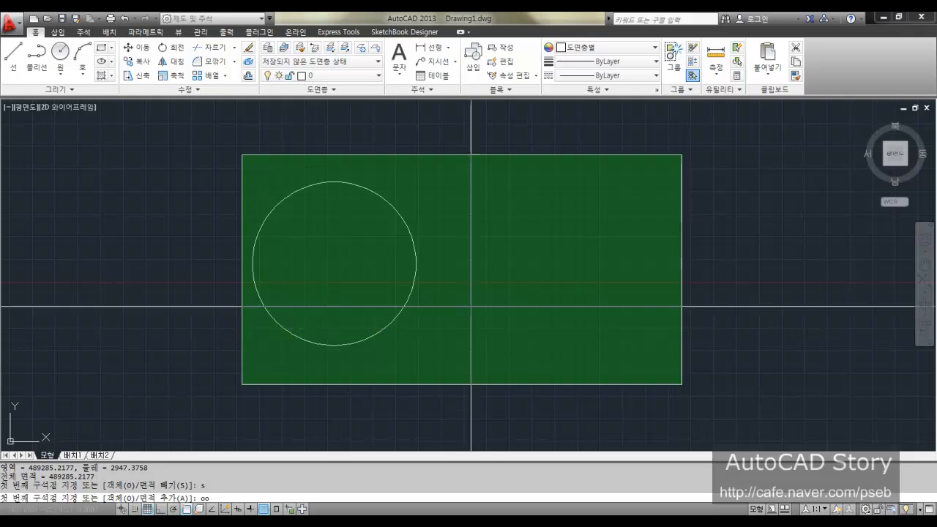
pyautogui.press('BackSpace')
pyautogui.press('Return')
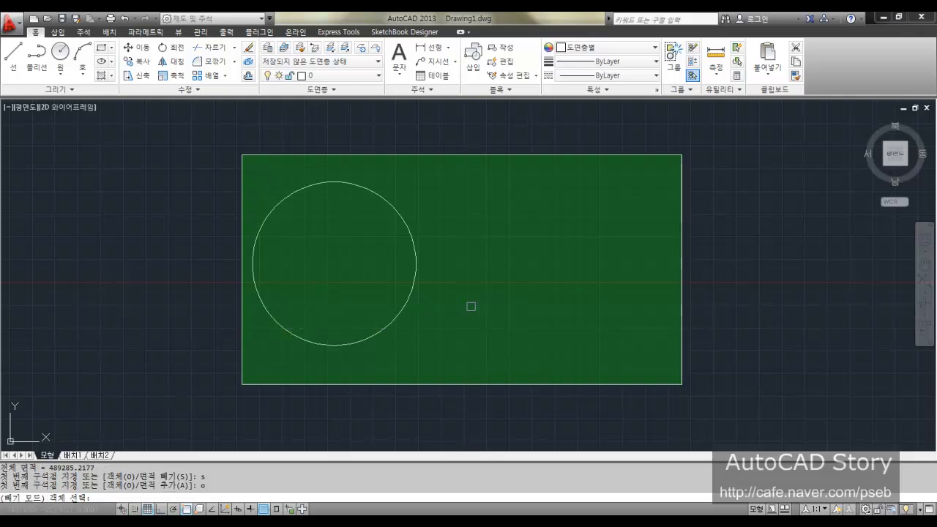
pyautogui.click(396, 318)
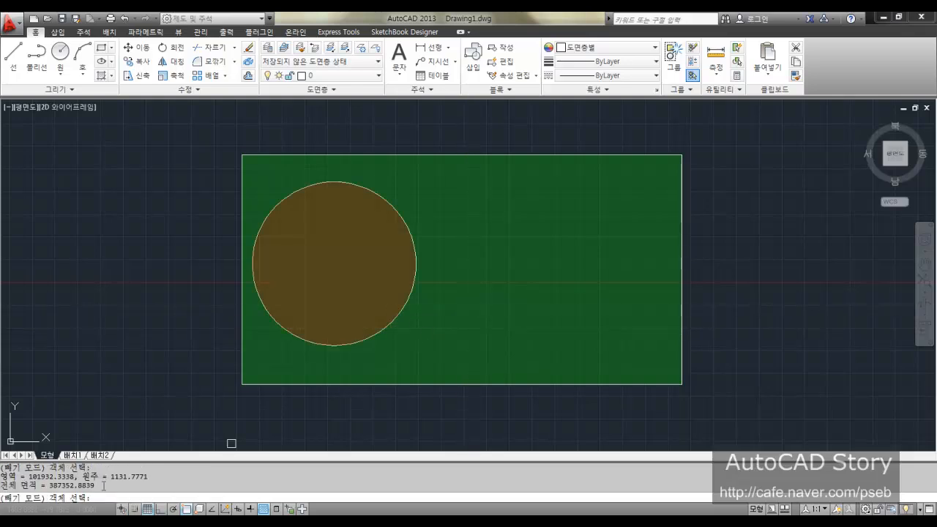
pyautogui.moveTo(98, 485); pyautogui.dragTo(127, 476)
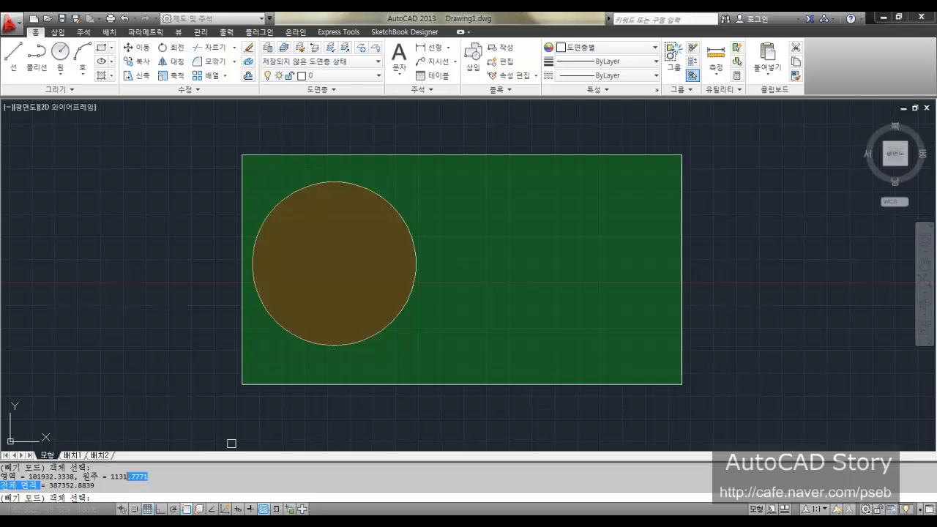